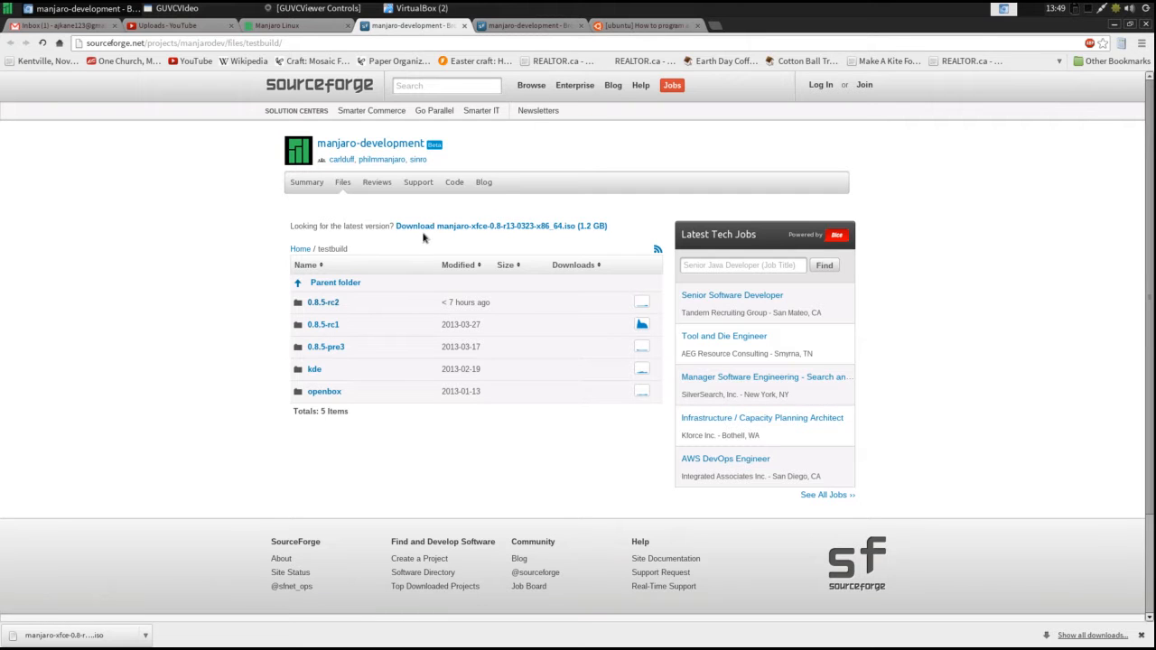
Minimize the browser and switch to Oracle VM VirtualBox with the Manjaro Linux virtual machine running.
left_click(1116, 25)
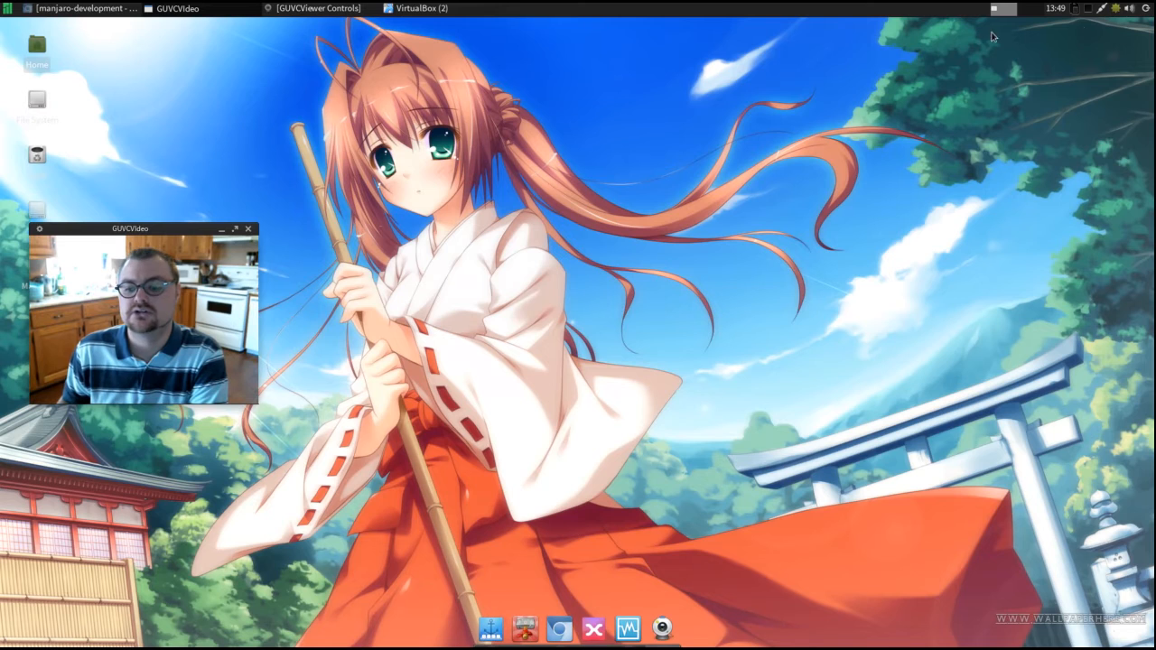
left_click(632, 632)
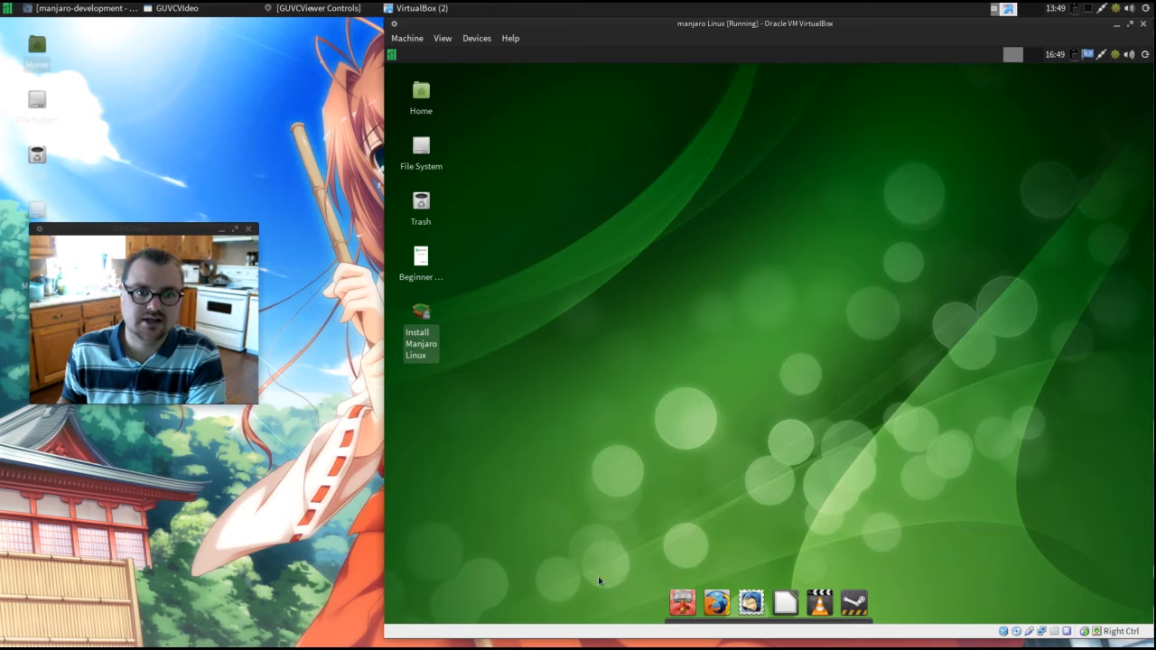
Look through the application categories of the Manjaro live desktop, including Settings, Games, Internet and System.
left_click(392, 54)
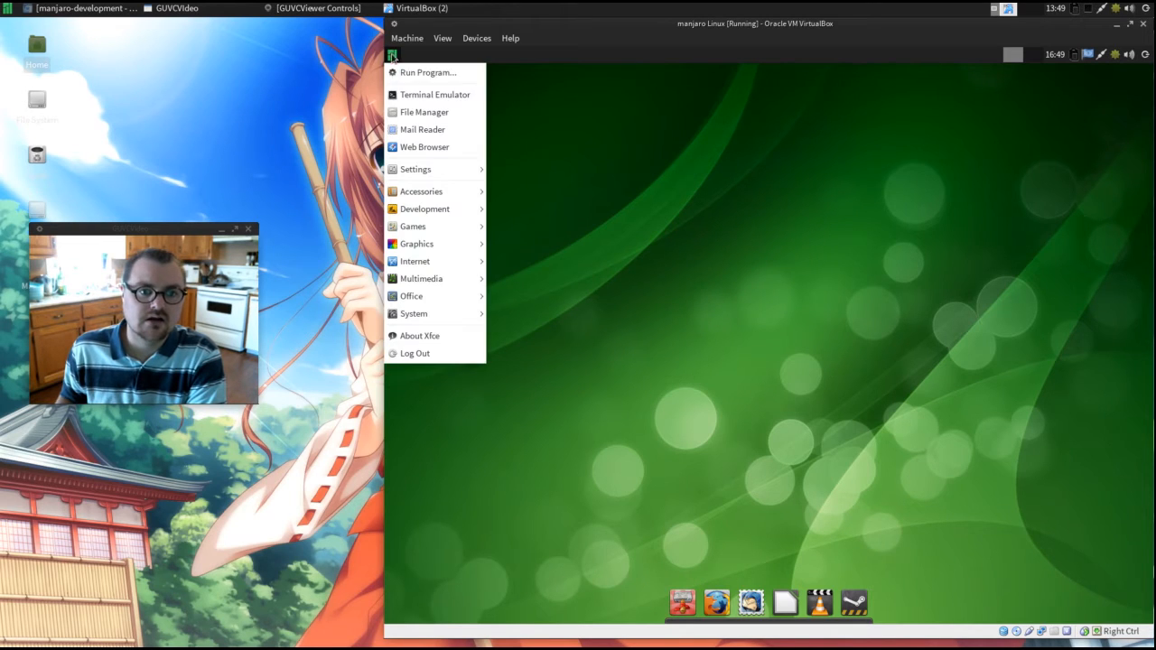
mouse_move(424, 173)
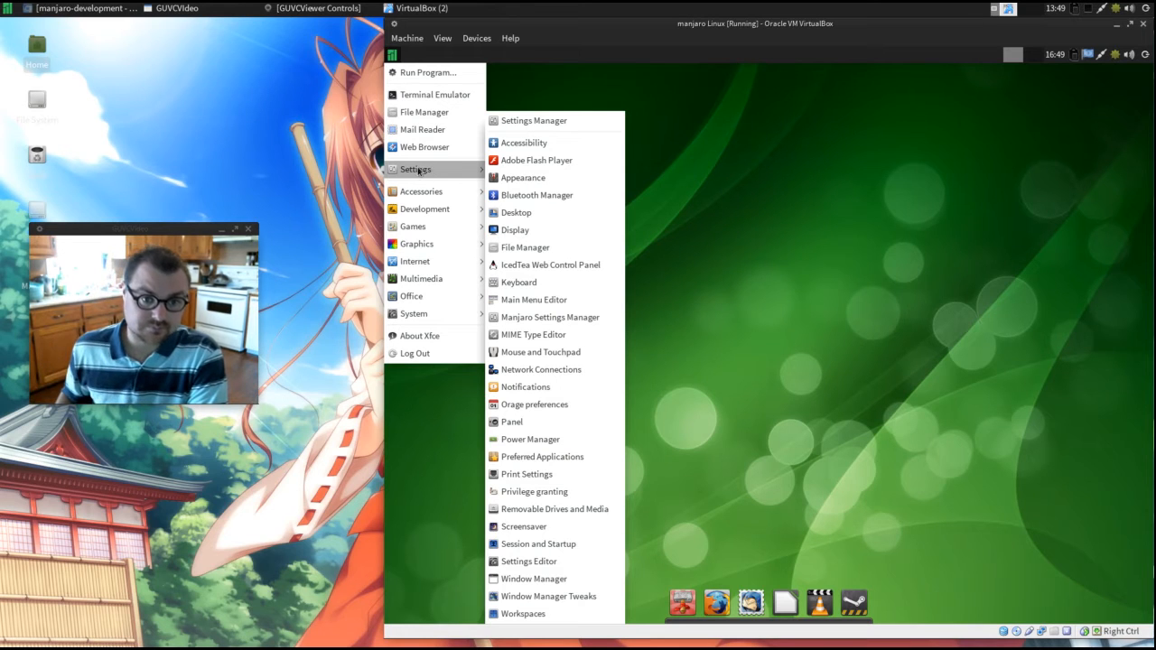
mouse_move(436, 217)
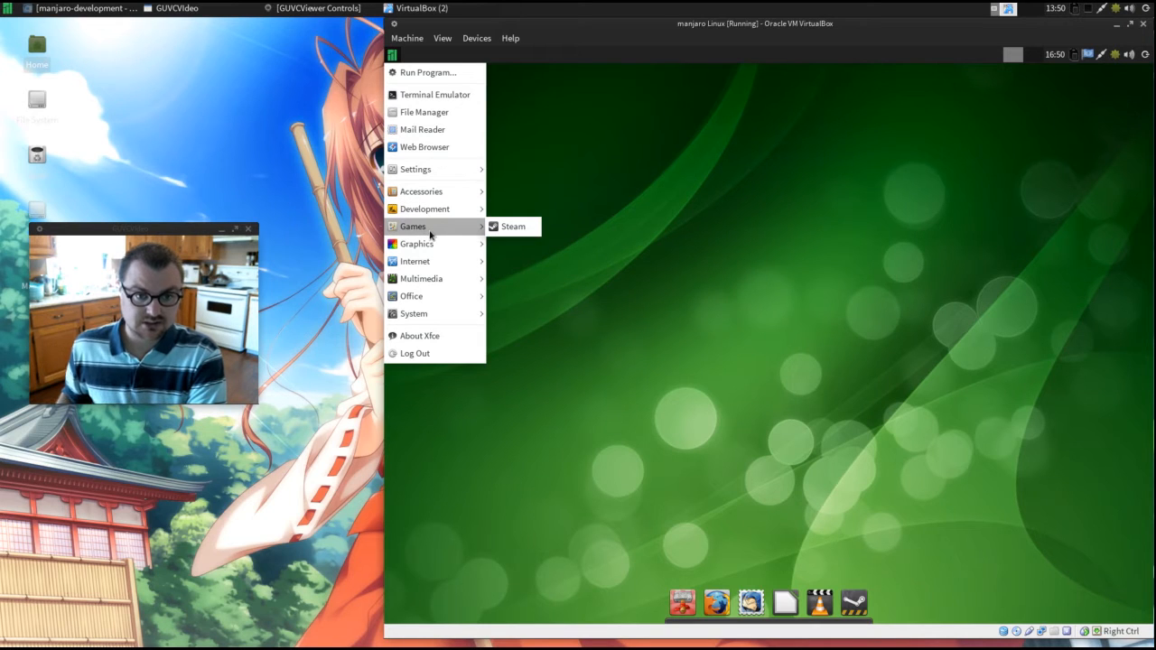
mouse_move(425, 245)
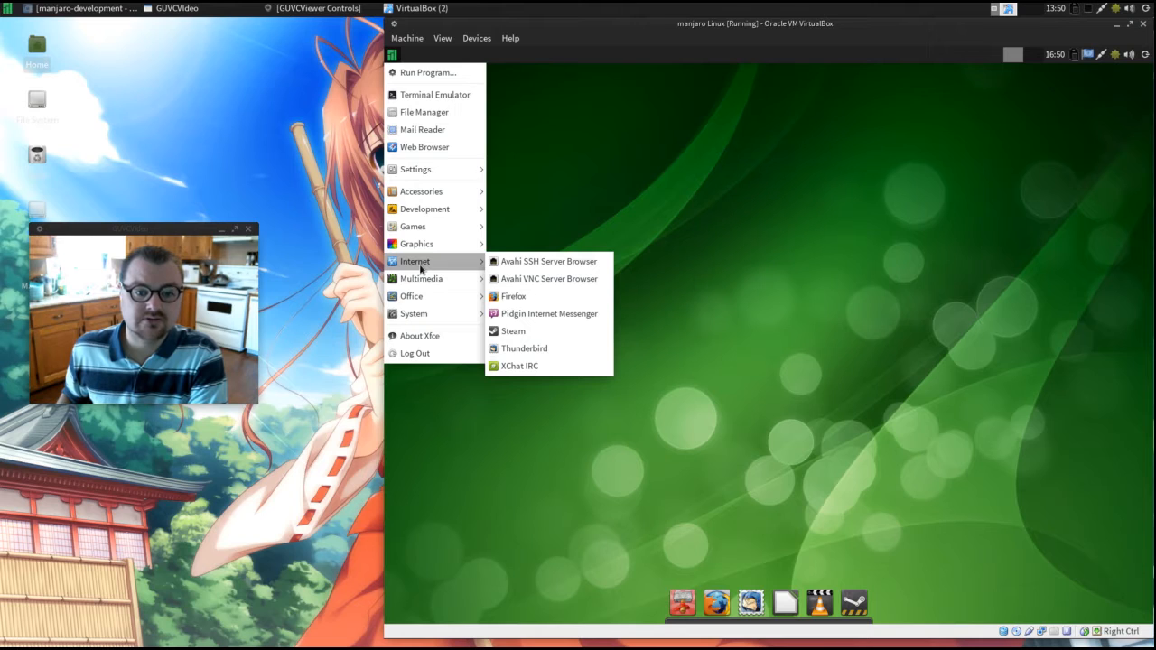
mouse_move(421, 283)
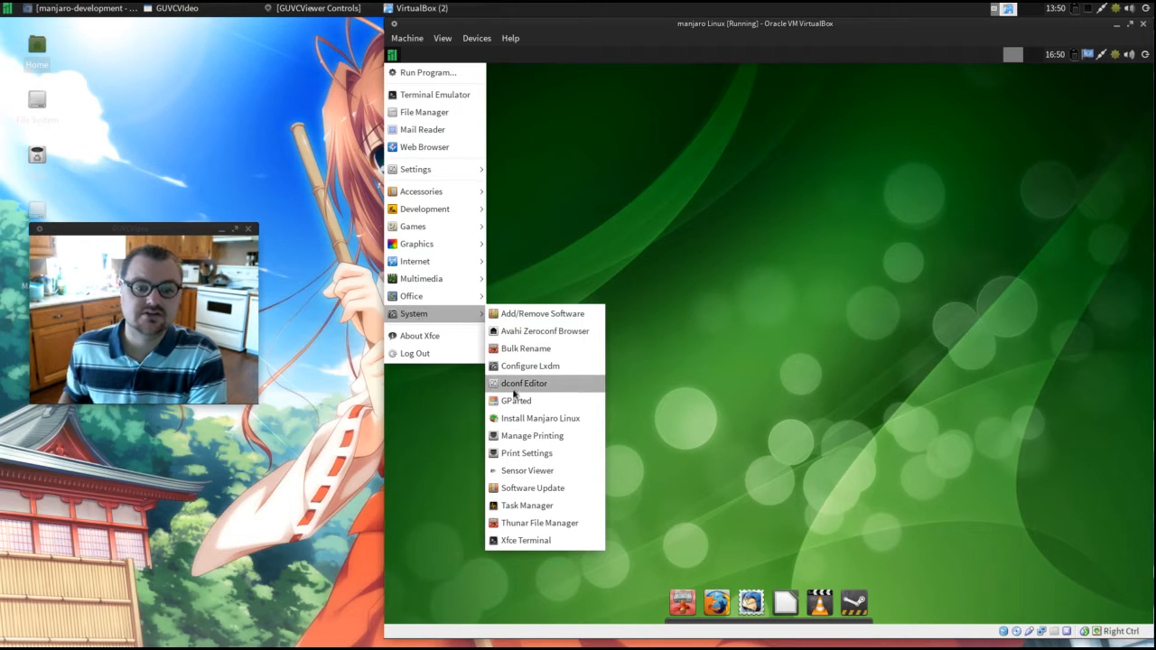
left_click(468, 425)
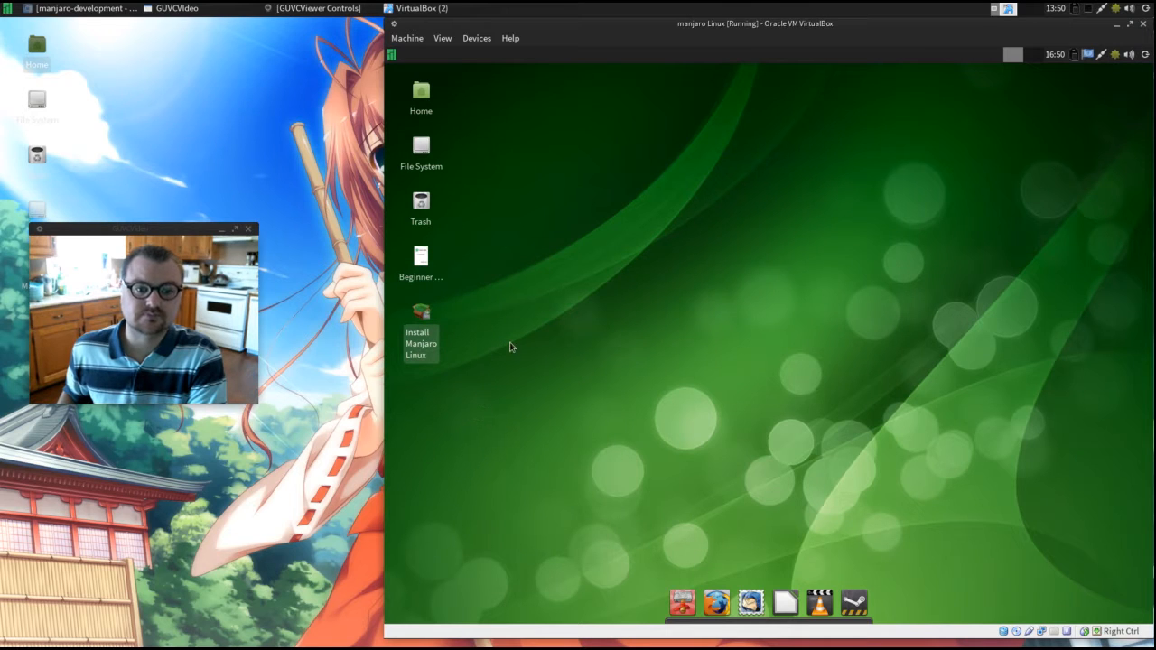
Open Beginner User Guide.pdf from the Manjaro desktop, skim its pages up to the Installation chapter and close it.
left_click(423, 265)
double_click(423, 265)
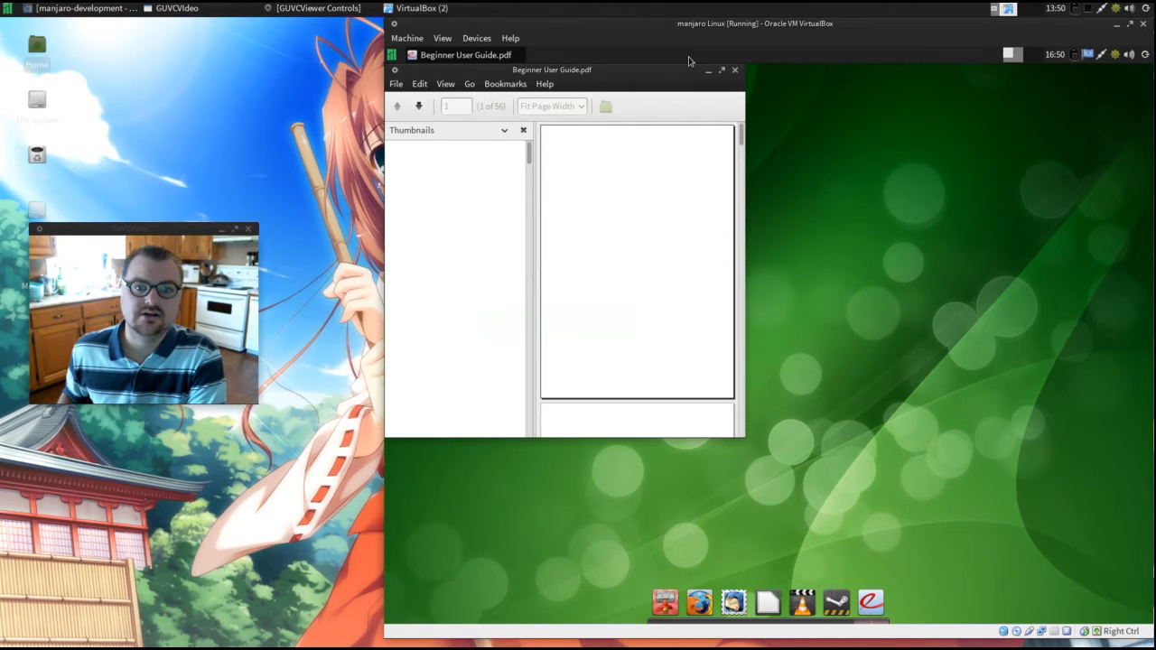
scroll(609, 264, "down", 5)
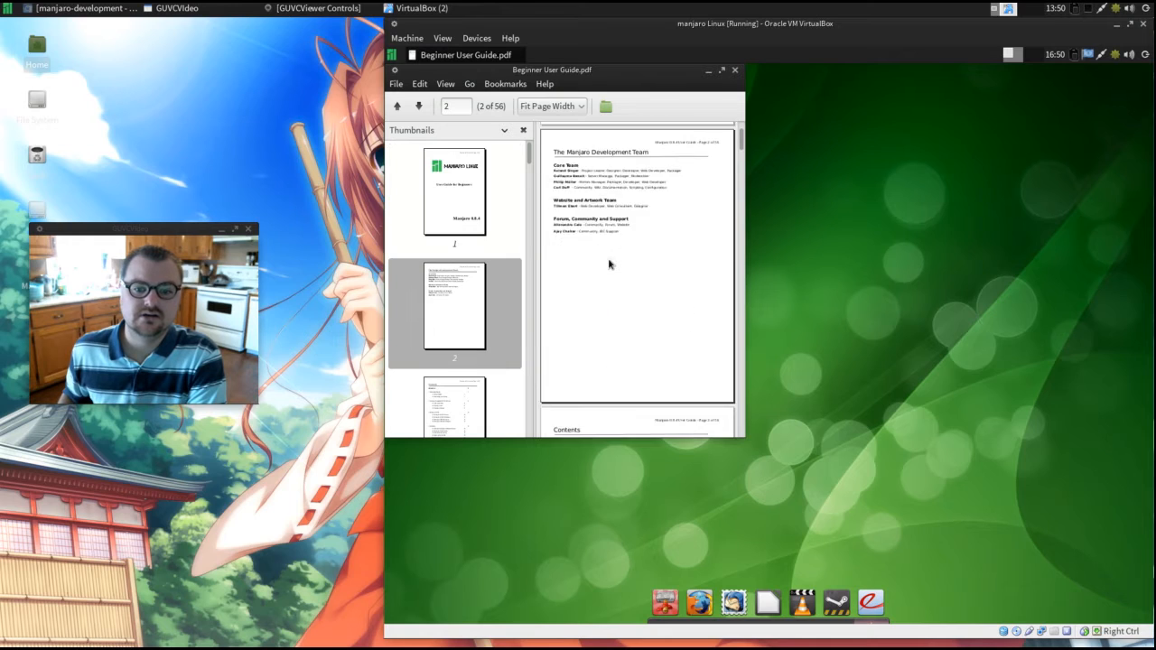
scroll(609, 263, "down", 7)
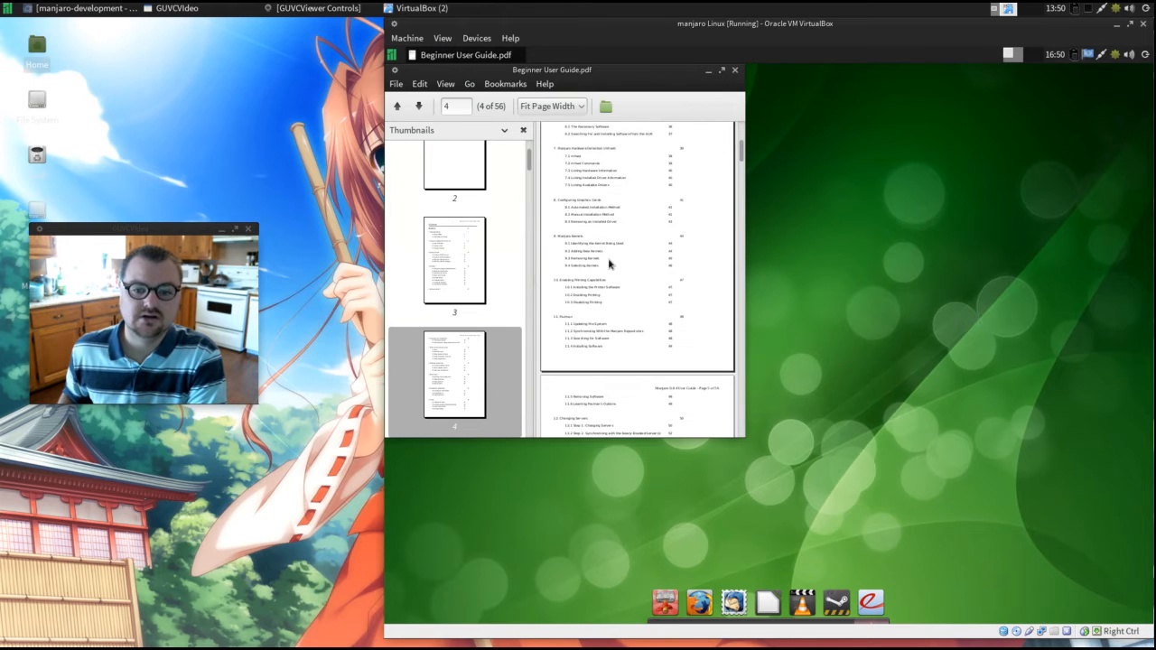
scroll(609, 264, "down", 7)
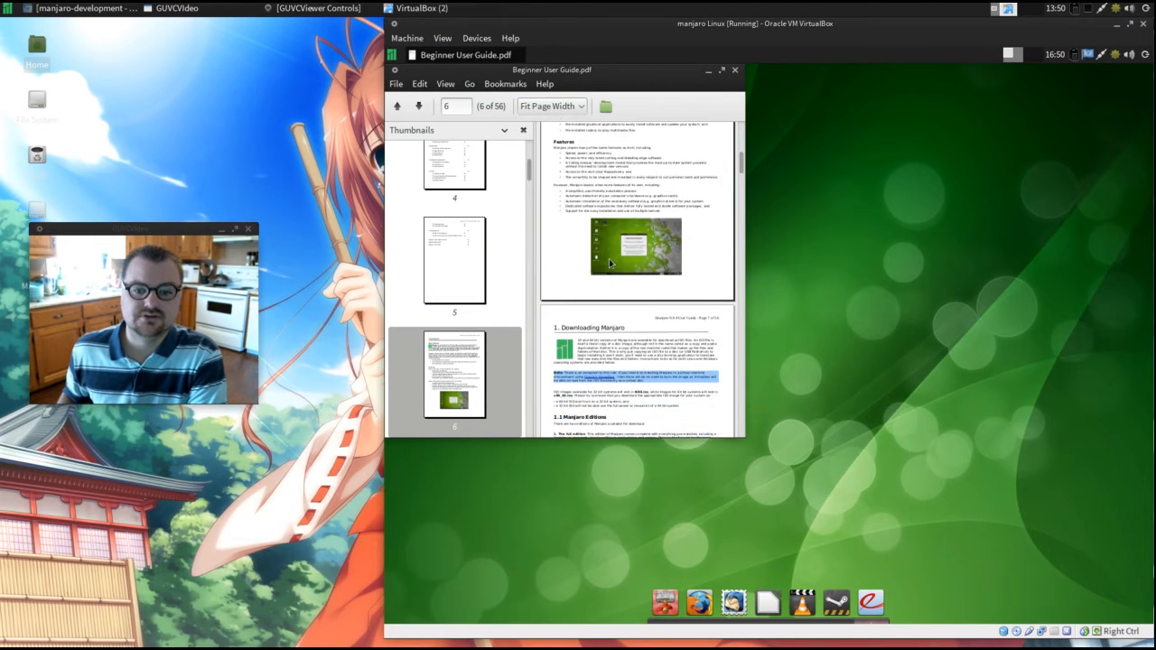
scroll(609, 258, "down", 6)
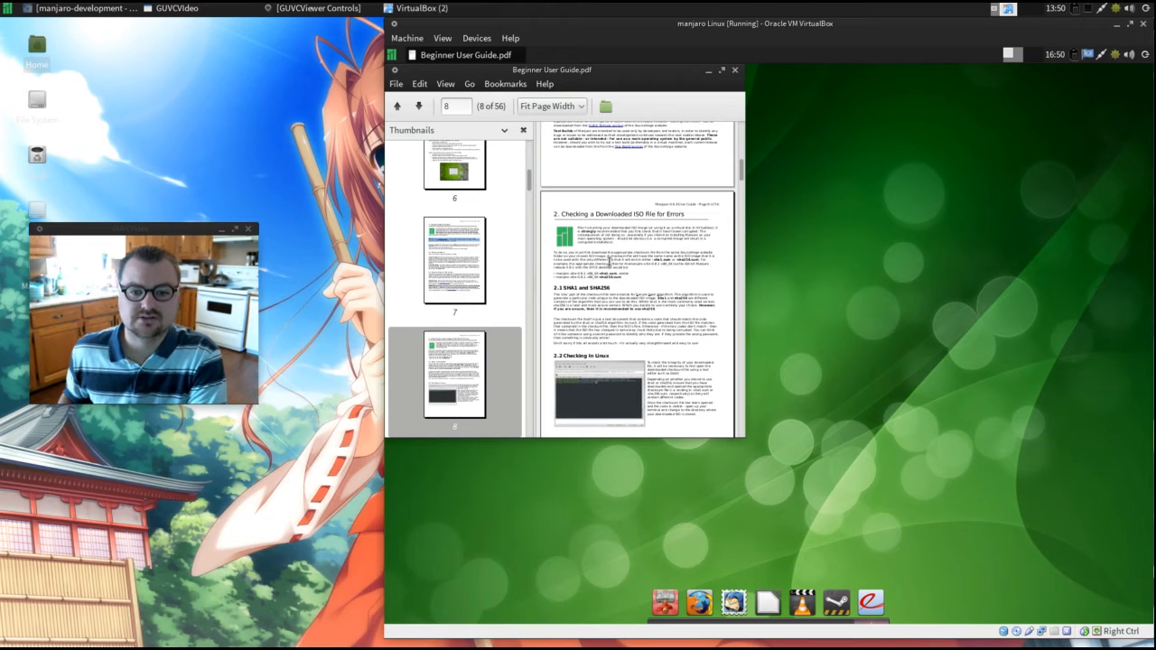
scroll(609, 262, "down", 4)
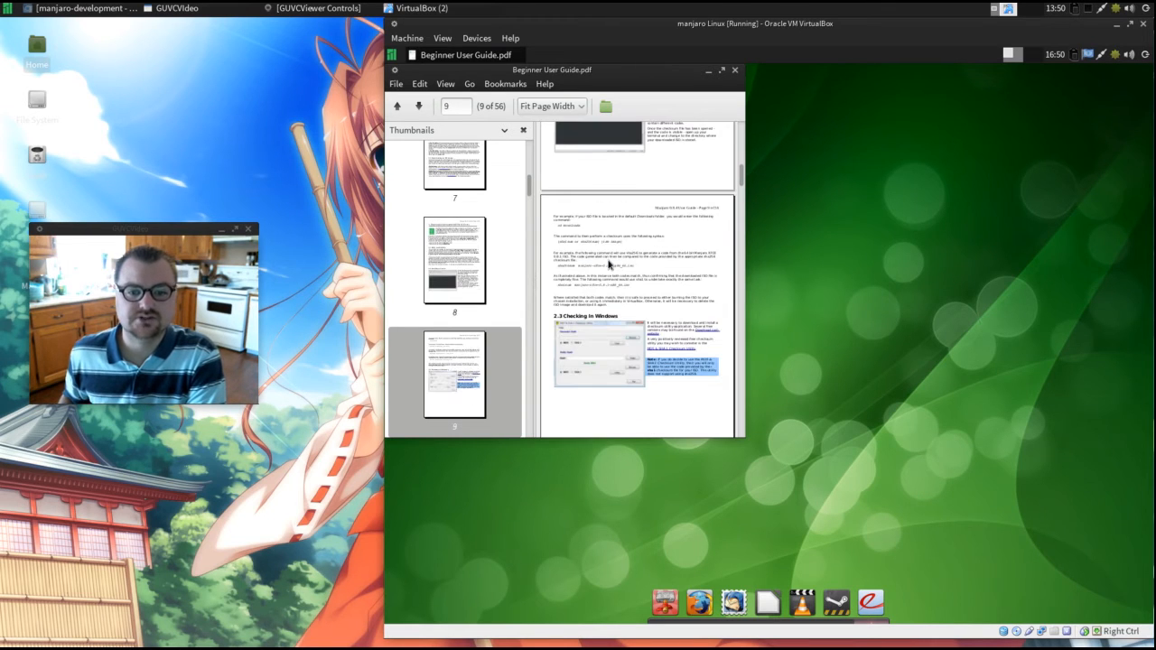
scroll(610, 262, "down", 7)
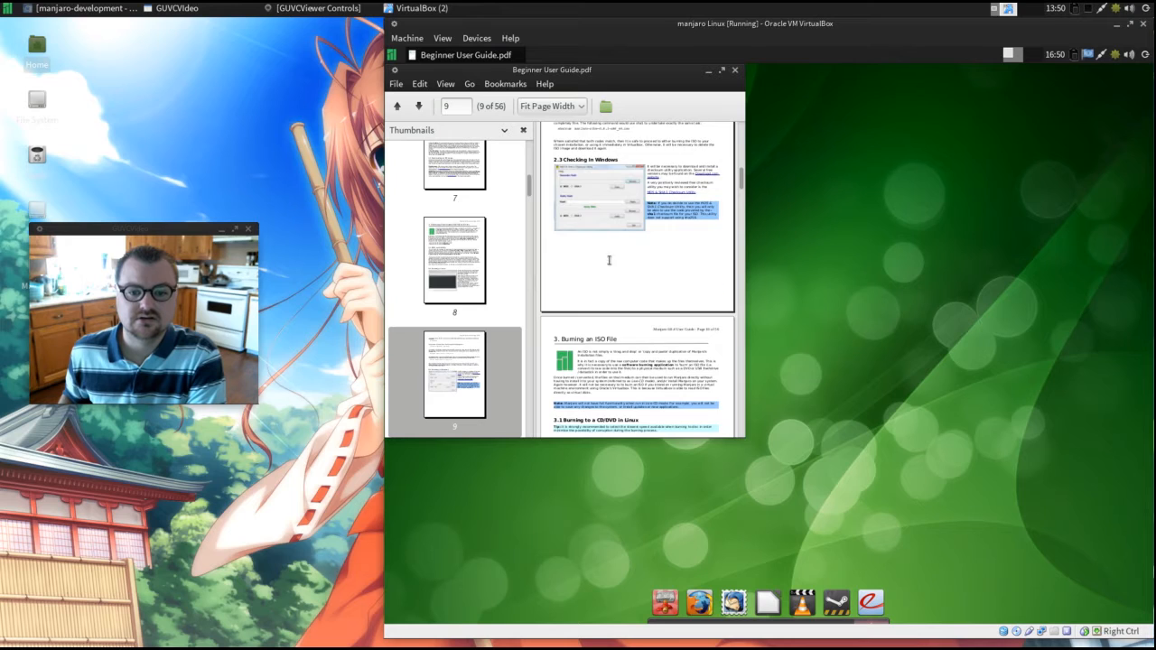
scroll(609, 258, "down", 5)
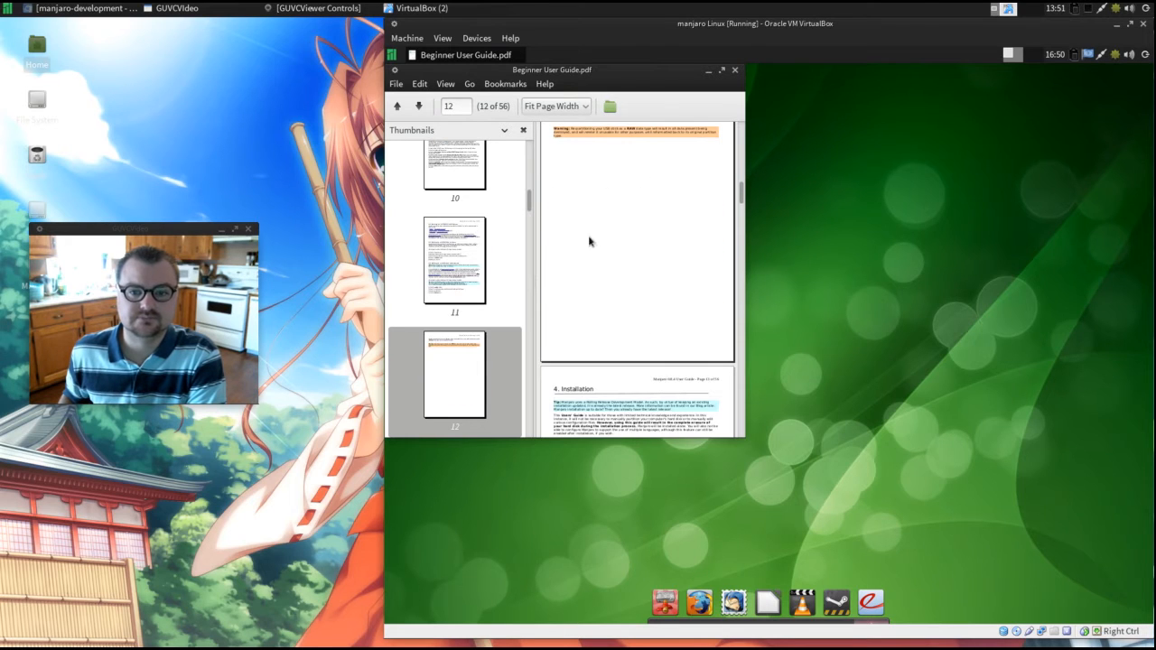
left_click(734, 73)
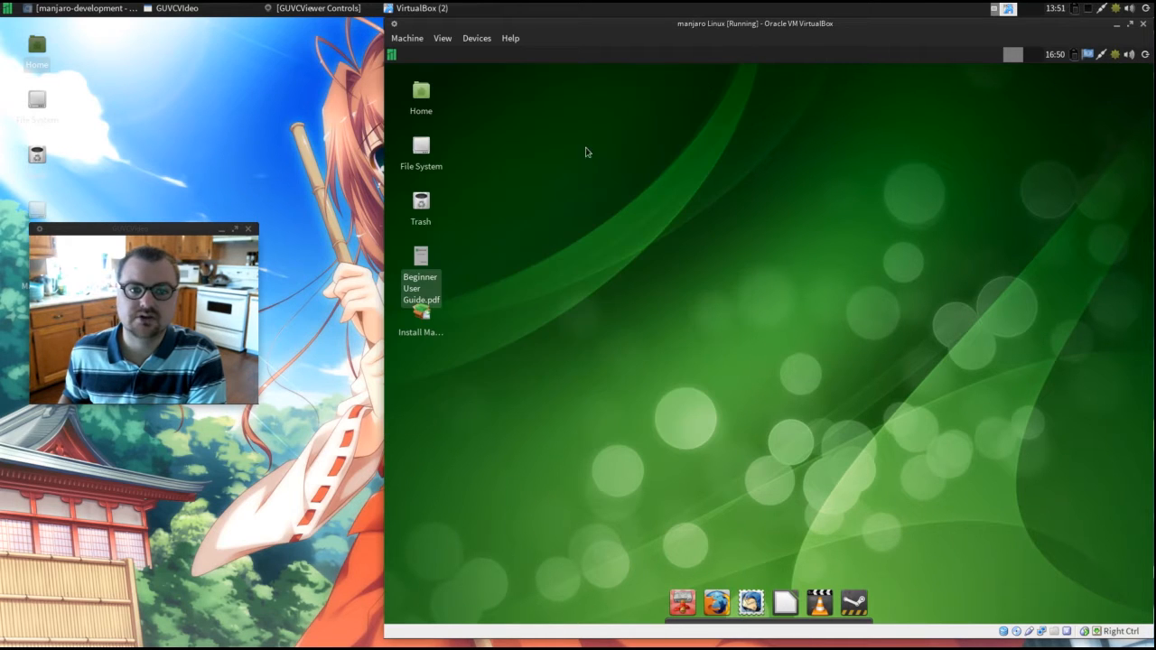
Start the Manjaro Linux installer with English (Canada) as the language and America/Halifax as the timezone.
left_click(422, 318)
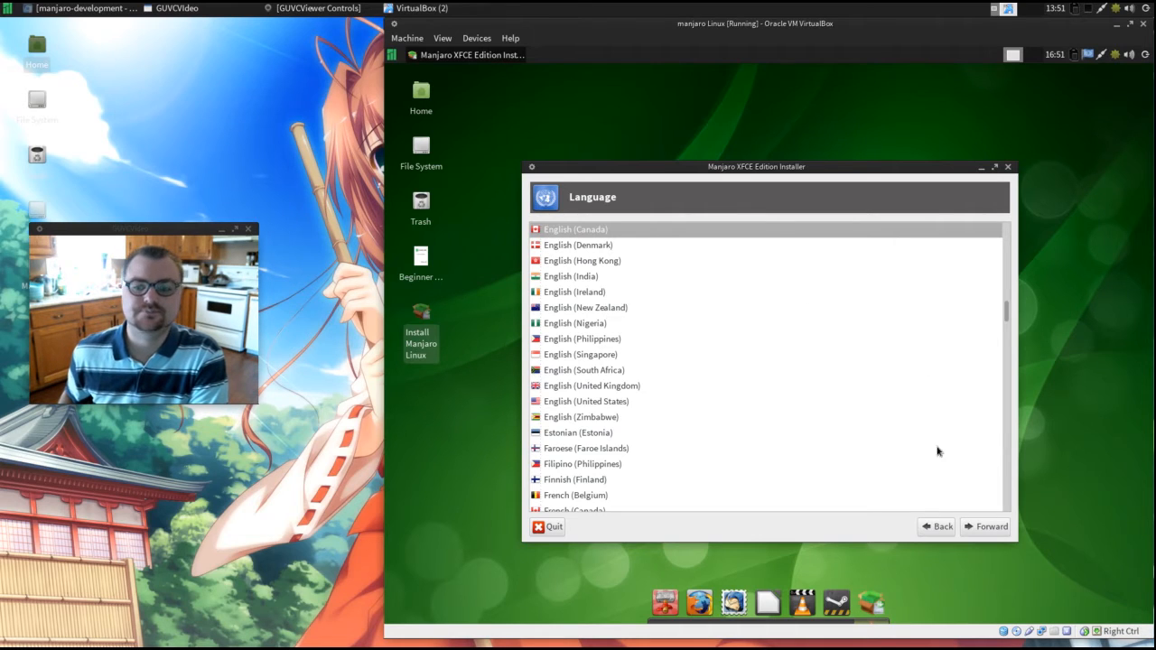
left_click(973, 528)
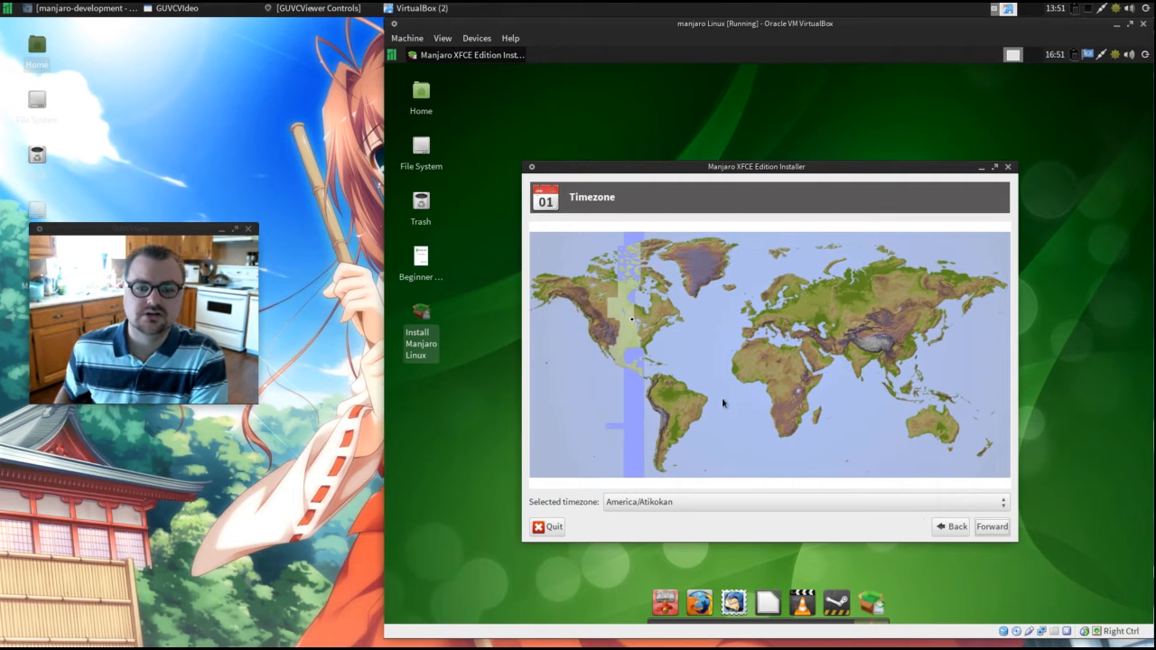
left_click(668, 327)
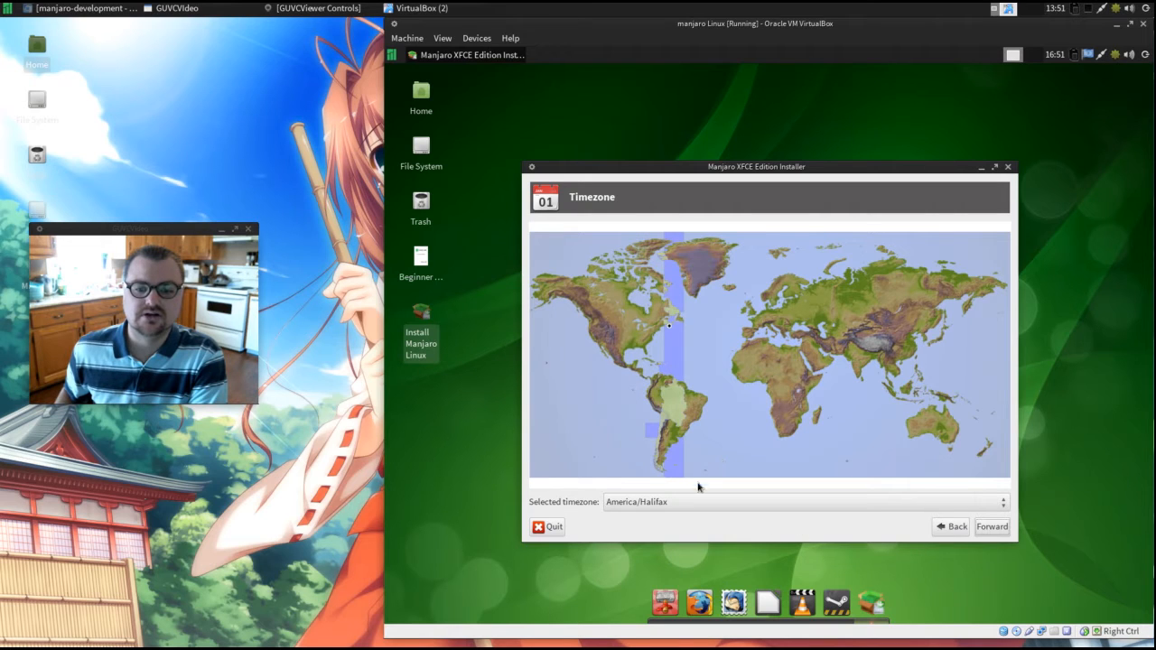
left_click(994, 527)
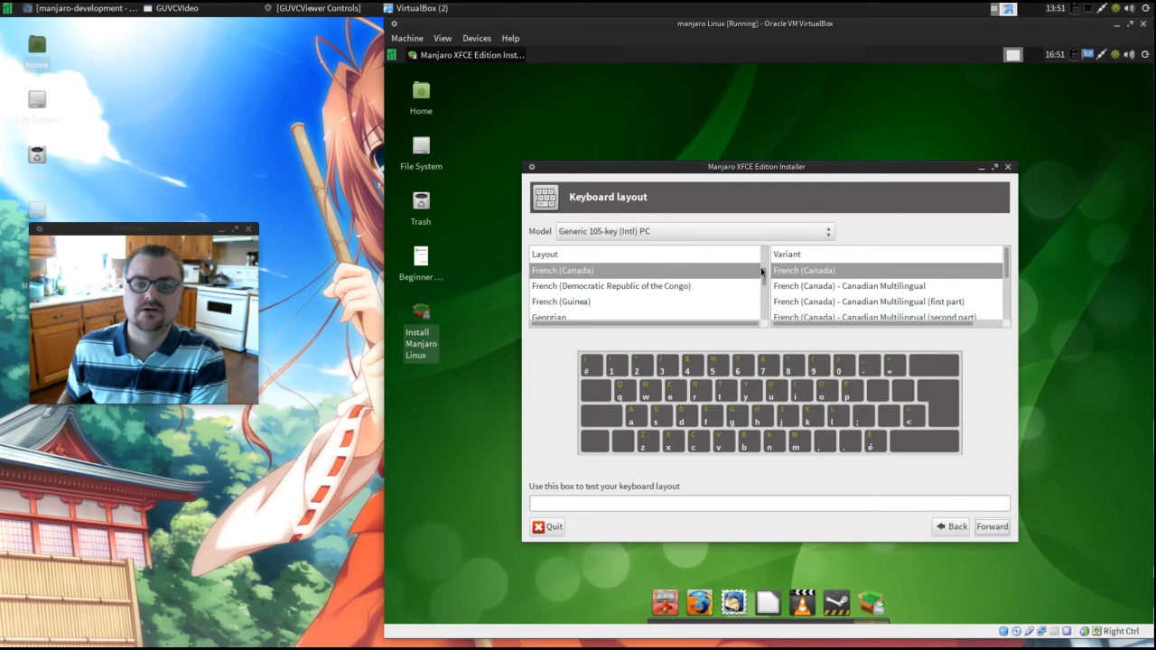
Choose English (US) as the keyboard layout in the installer.
scroll(765, 271, "up", 3)
scroll(762, 271, "up", 2)
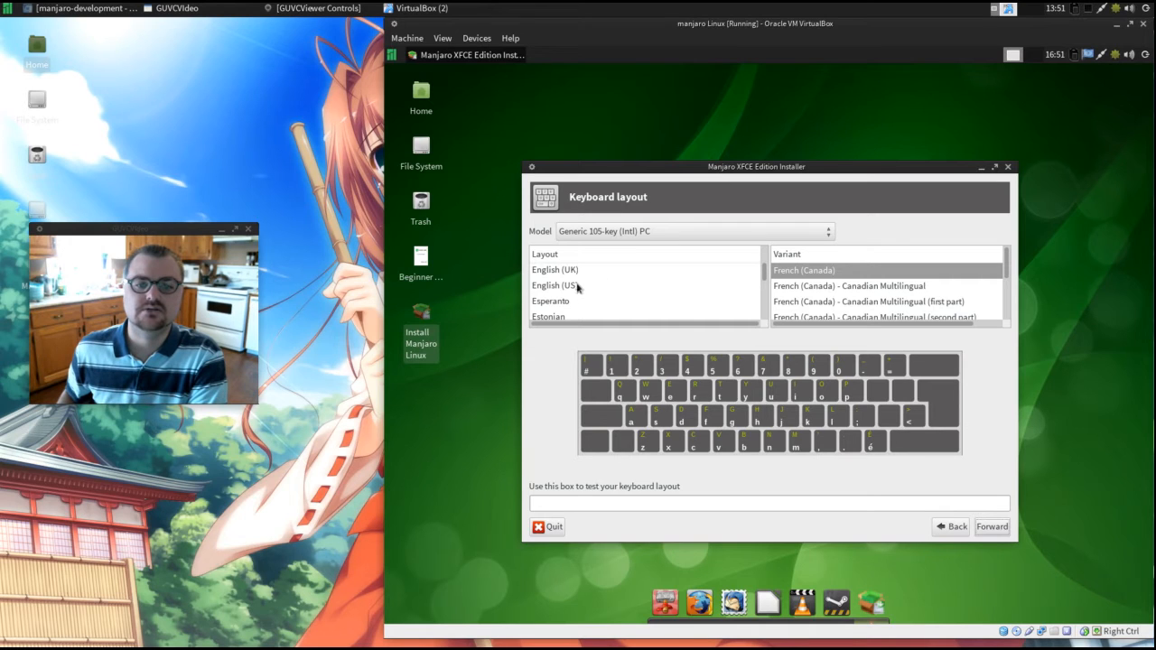
left_click(642, 291)
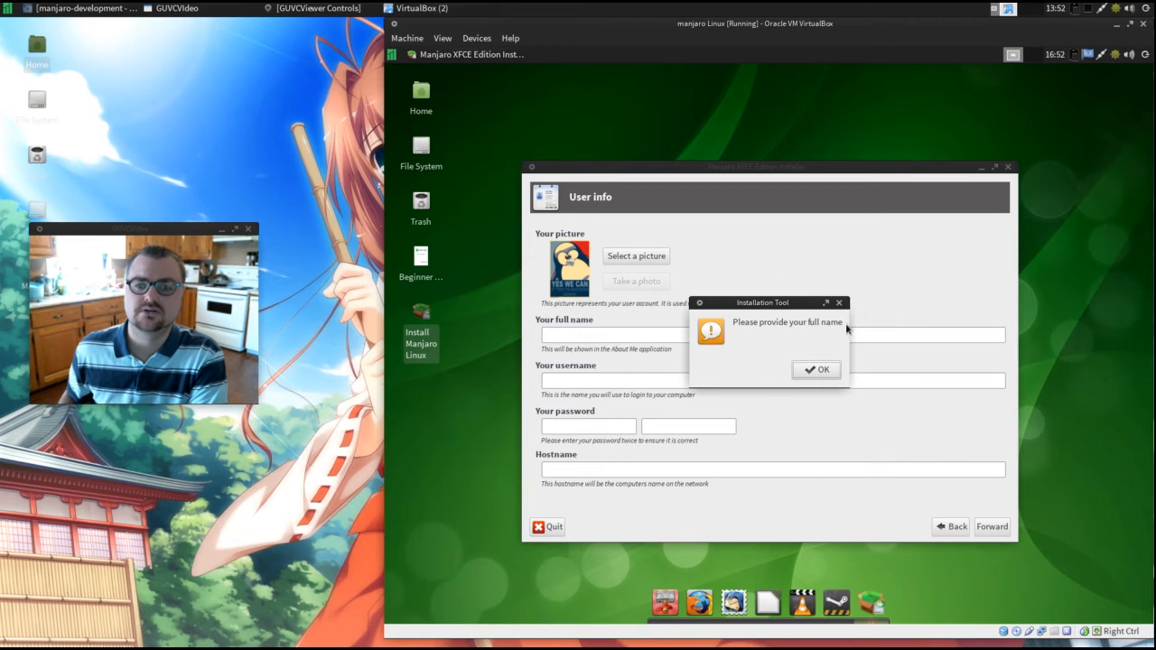
Dismiss the missing-name warning and enter the account's full name, keeping the automatically filled username.
left_click(813, 372)
left_click(608, 331)
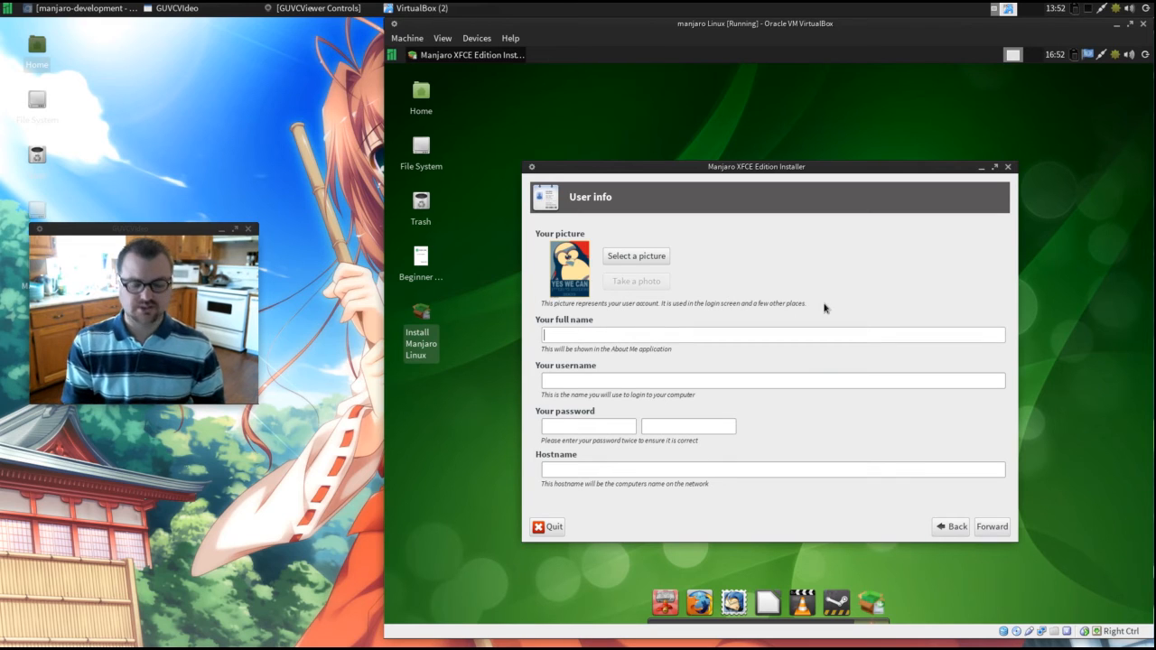
type("a")
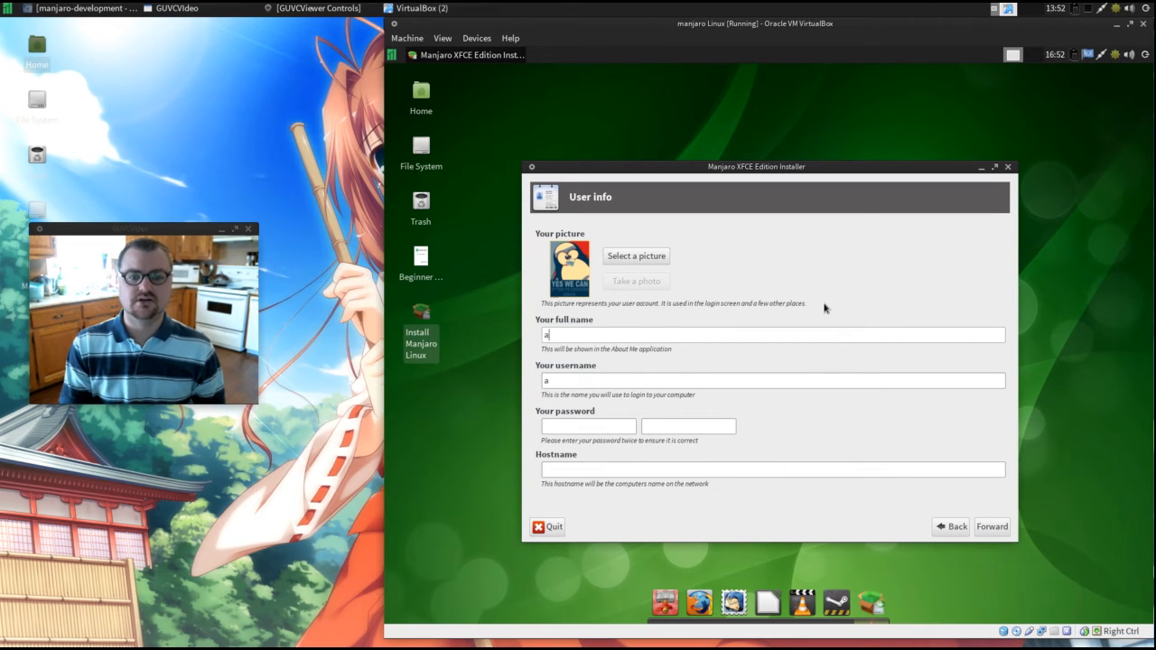
type("jinthvalley")
key("Tab")
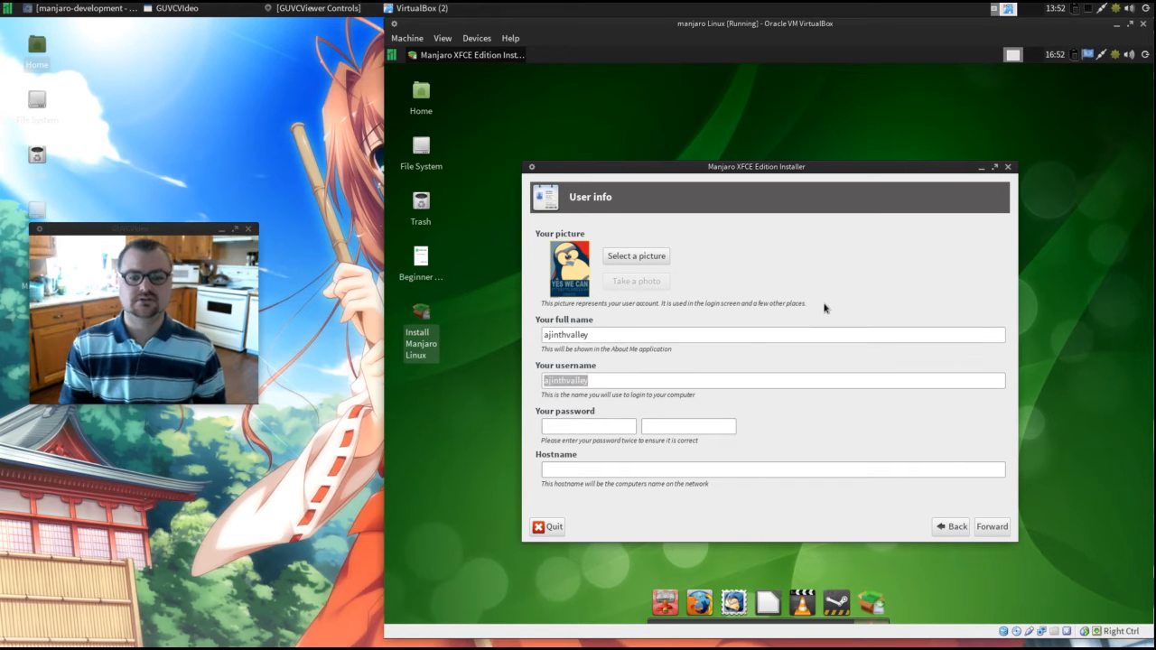
Enter the account password in both password fields.
left_click(592, 426)
type("****")
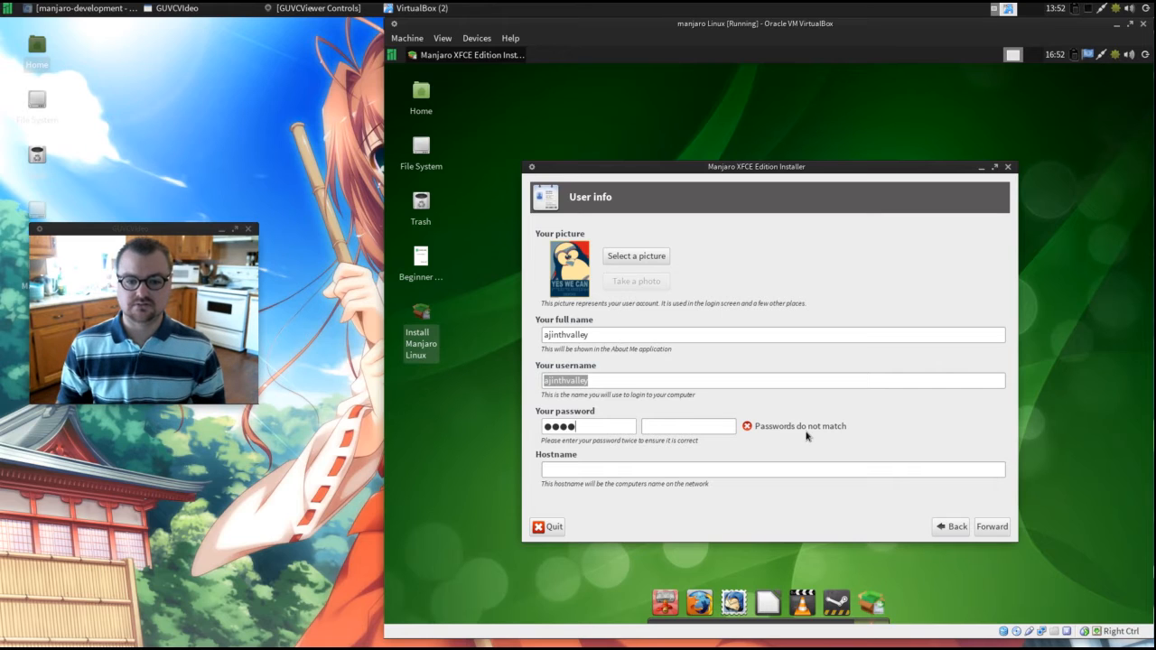
type("****")
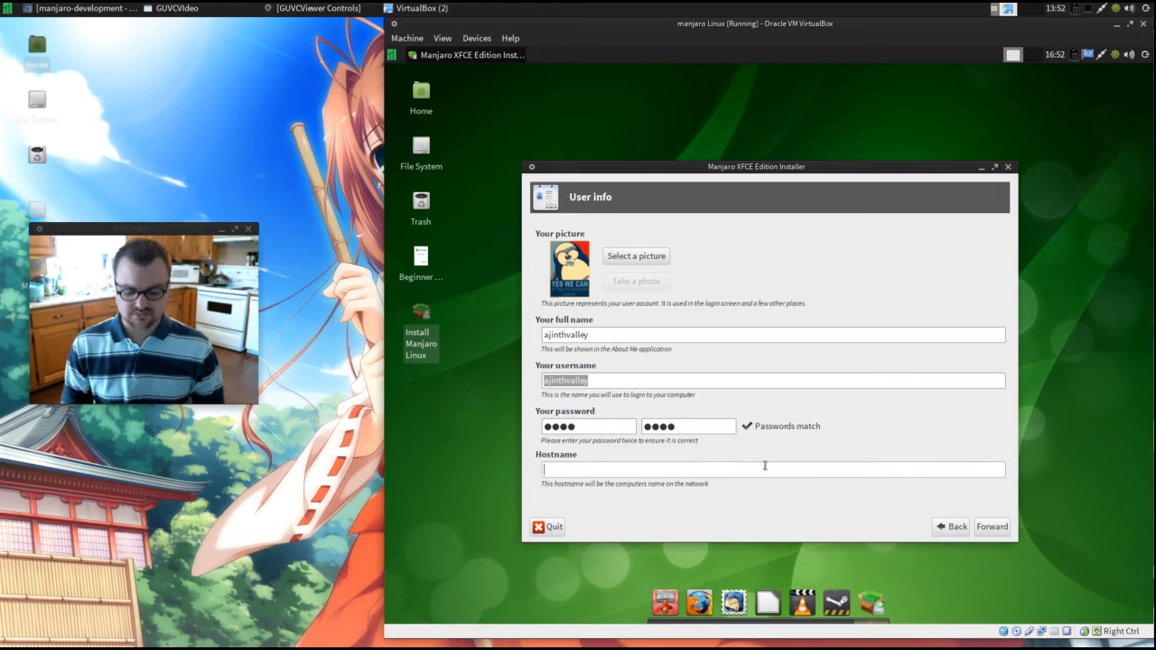
Set the hostname to Kitchen and try to continue past the user info page.
type("Kitchen")
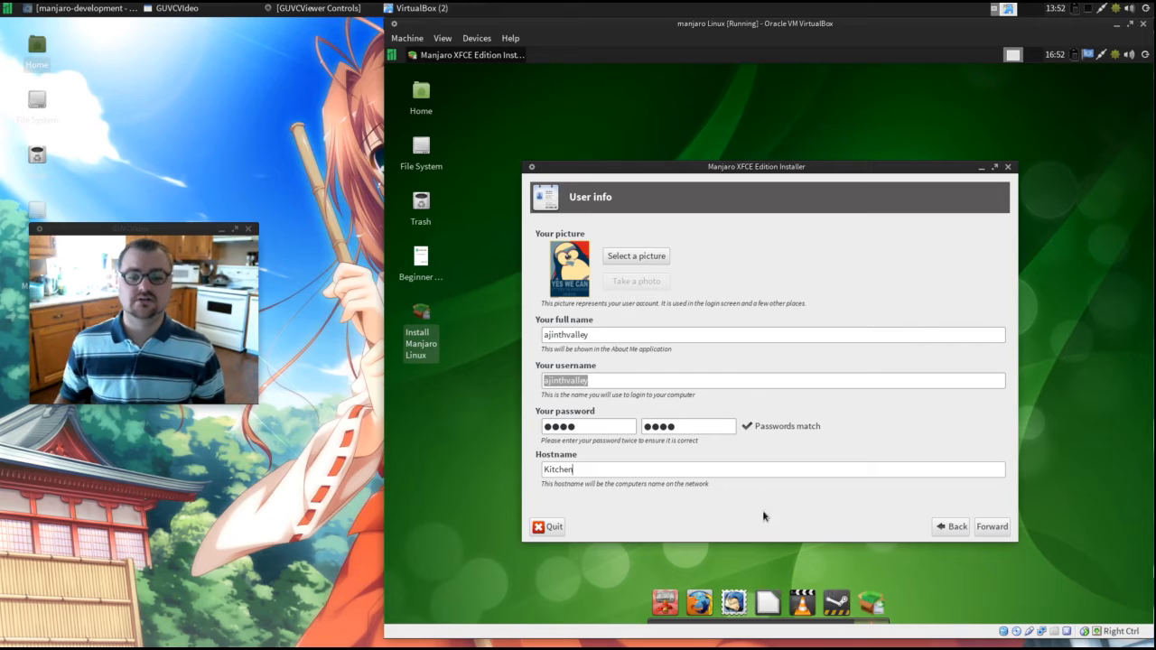
left_click(992, 526)
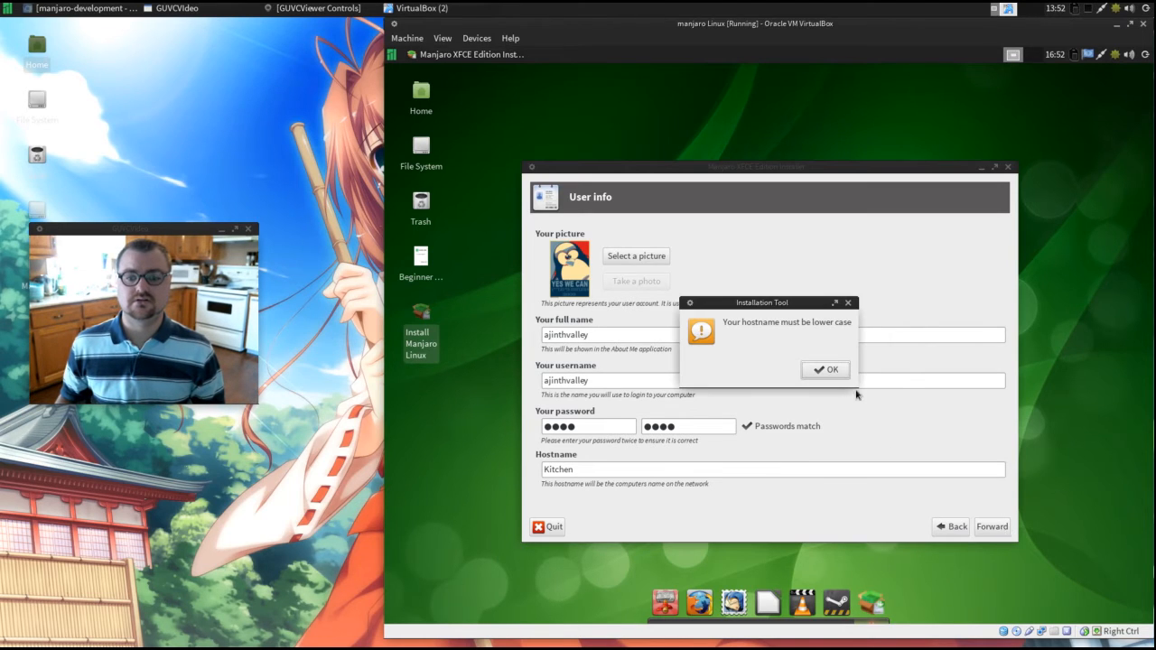
Dismiss the hostname warning, change the hostname to lowercase kitchen and continue to the hard drive page.
left_click(826, 370)
left_click(549, 468)
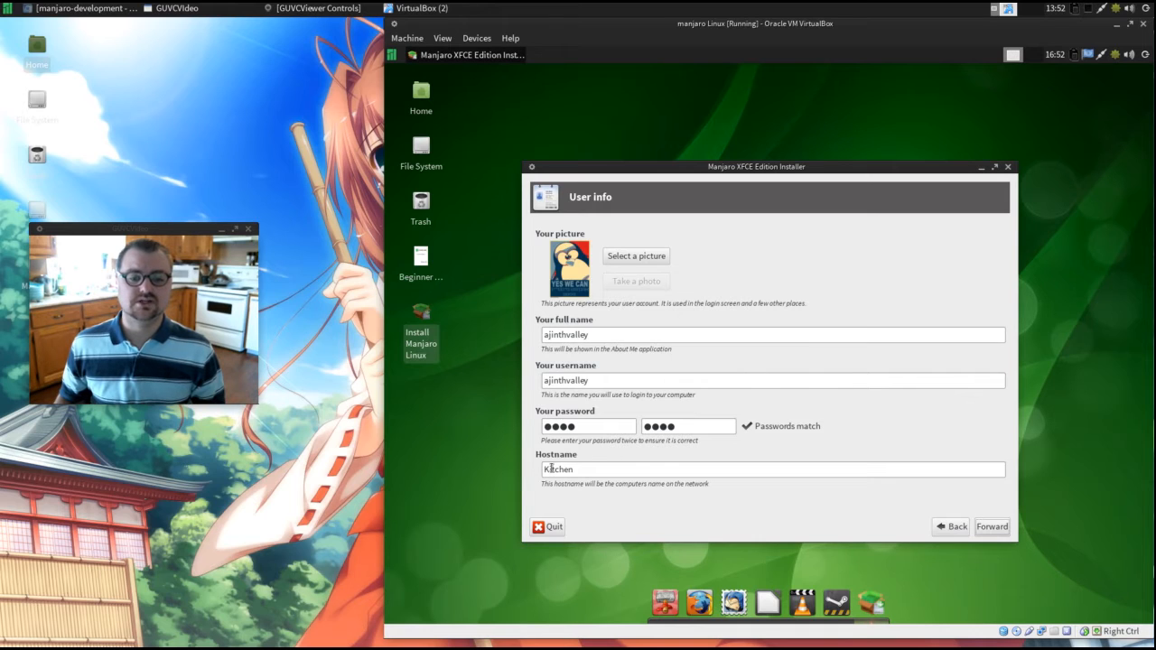
key("BackSpace")
key("BackSpace")
type("ki")
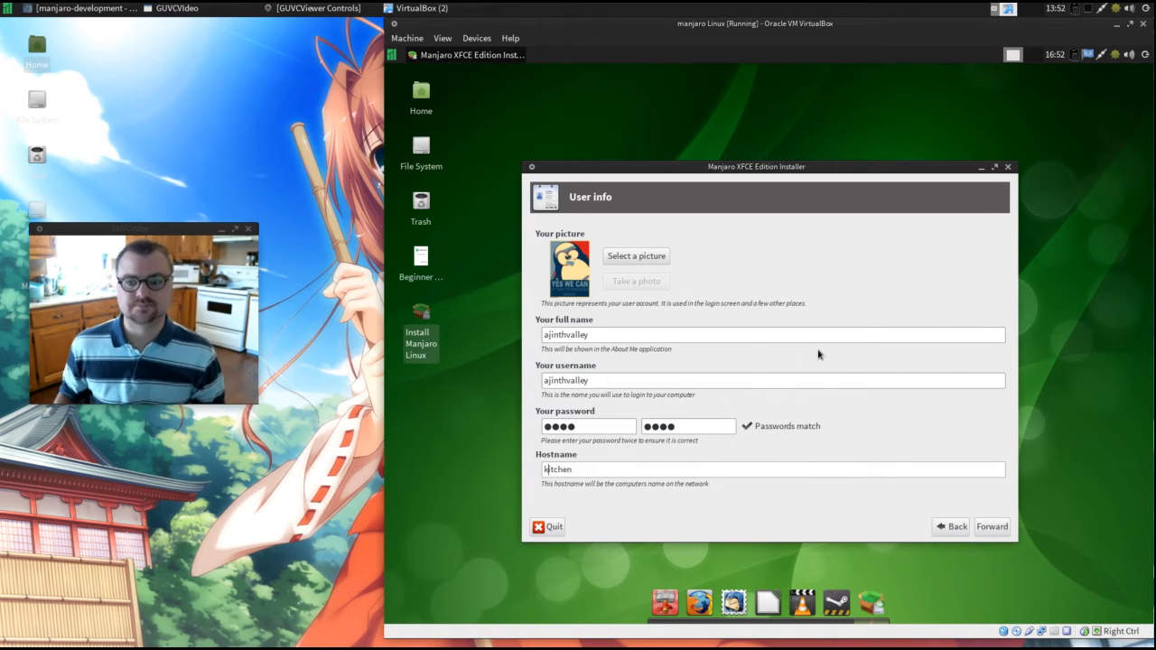
left_click(999, 531)
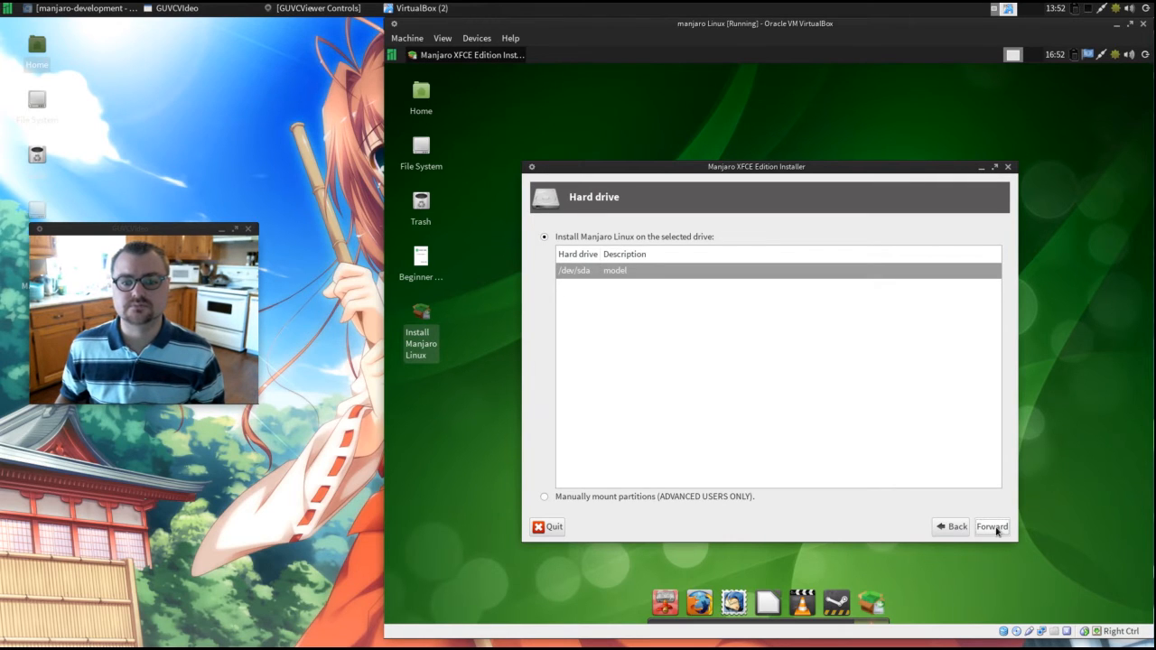
Install on the /dev/sda drive and let the installer create a set of partitions, erasing any data on the disk.
left_click(997, 530)
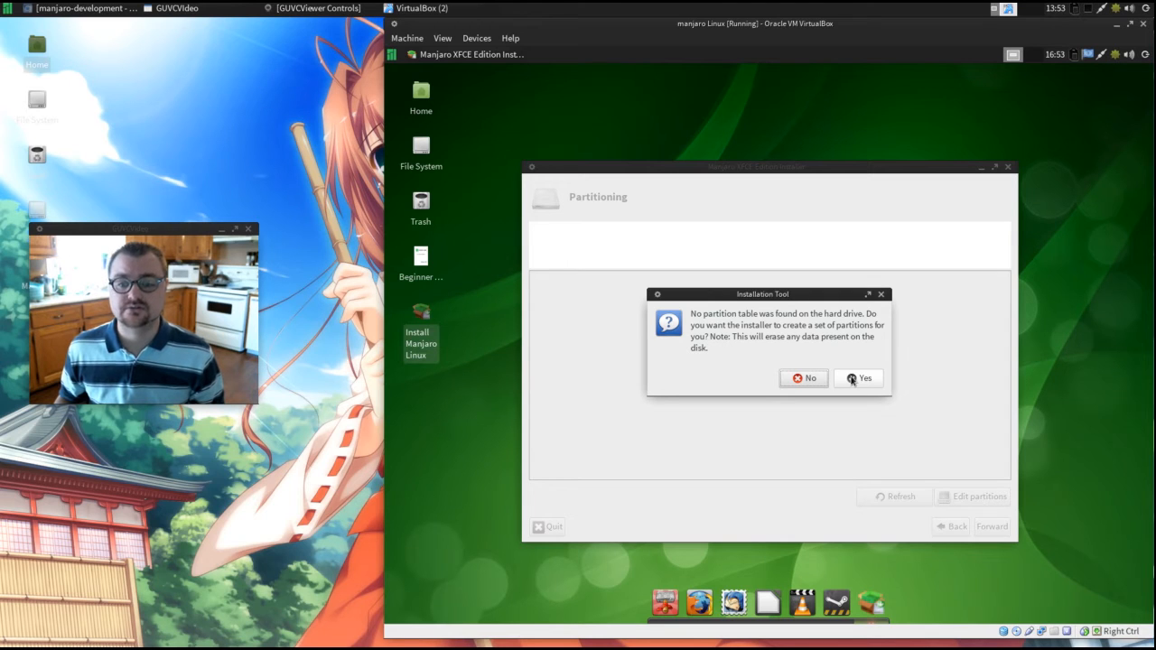
left_click(852, 380)
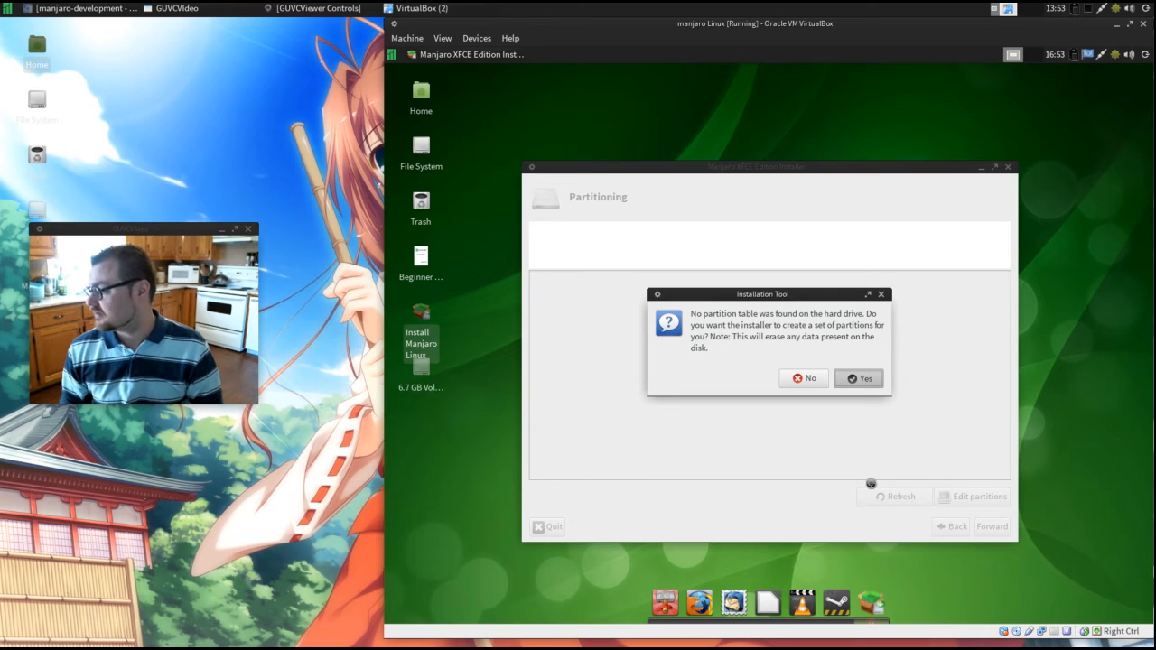
Accept the automatic creation of partitions, try to continue past the partitioning page and dismiss the root partition error.
key("Return")
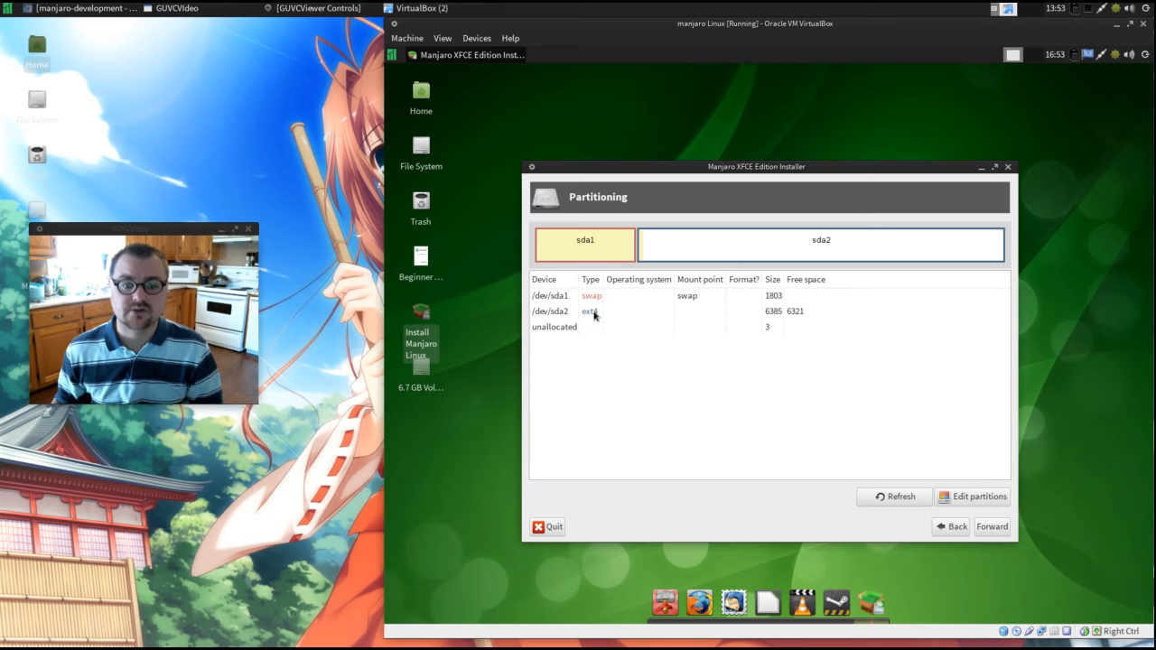
left_click(986, 531)
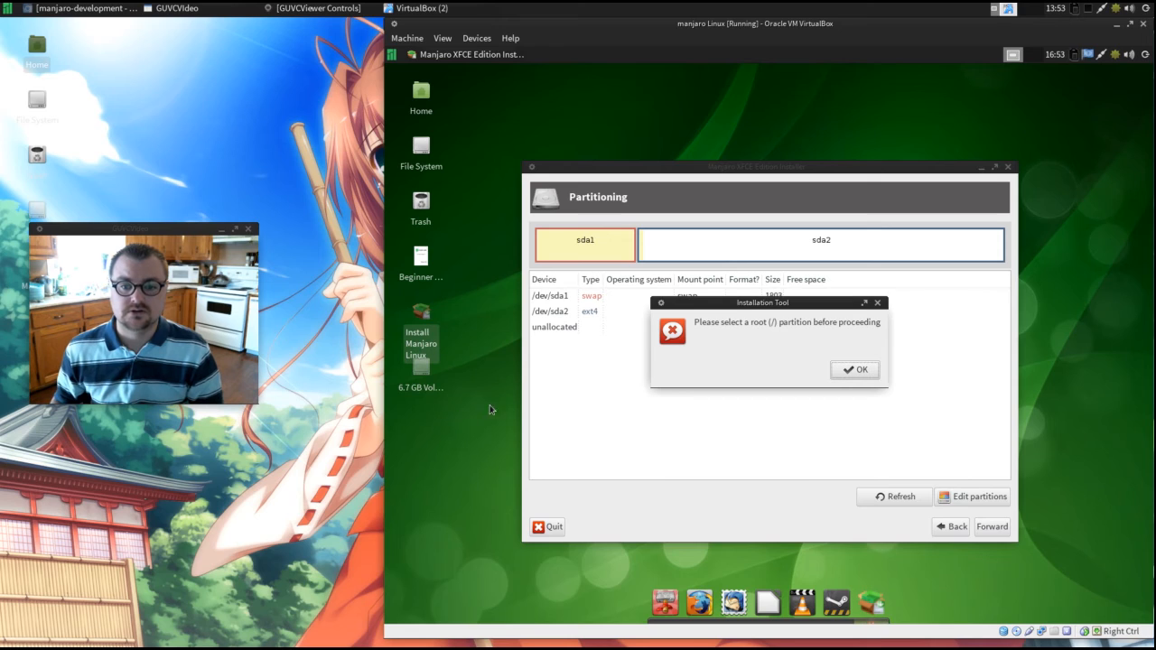
left_click(858, 373)
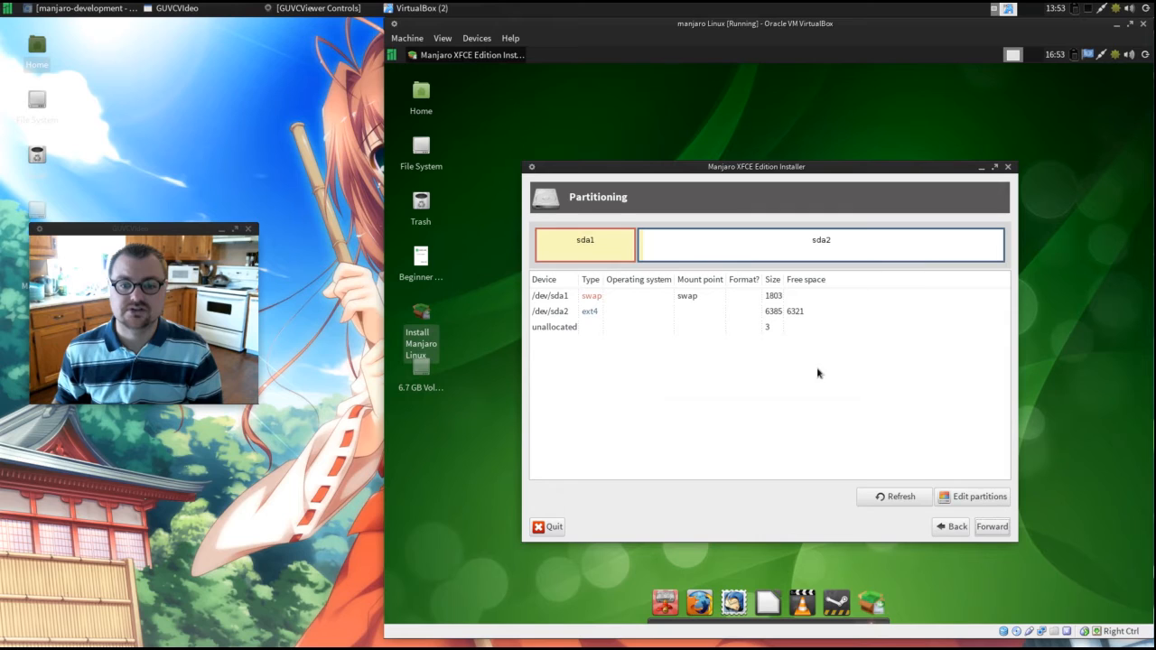
Examine the actions and format types offered for /dev/sda2 in the partition editor, and close the editor without changes.
left_click(655, 244)
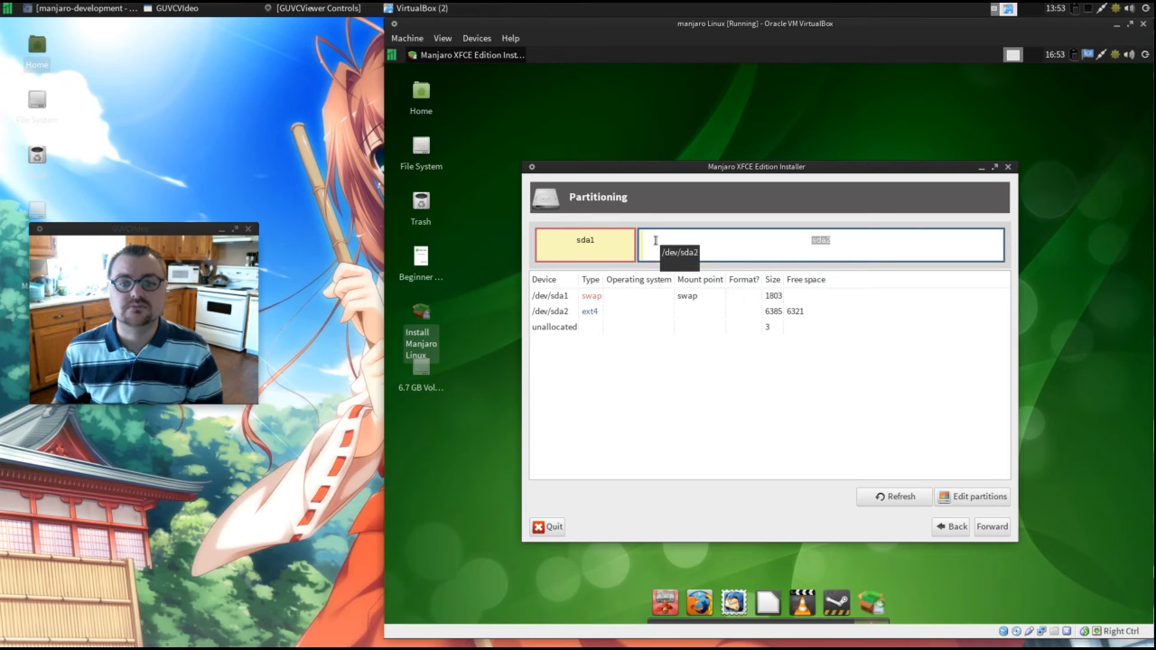
left_click(667, 247)
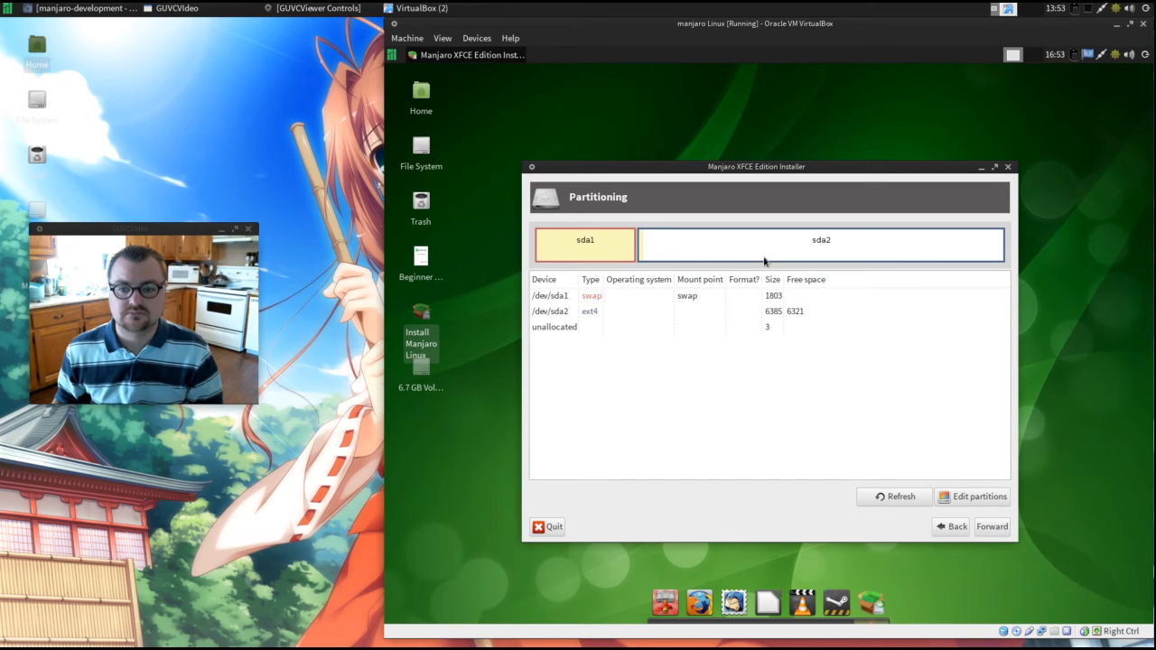
left_click(972, 499)
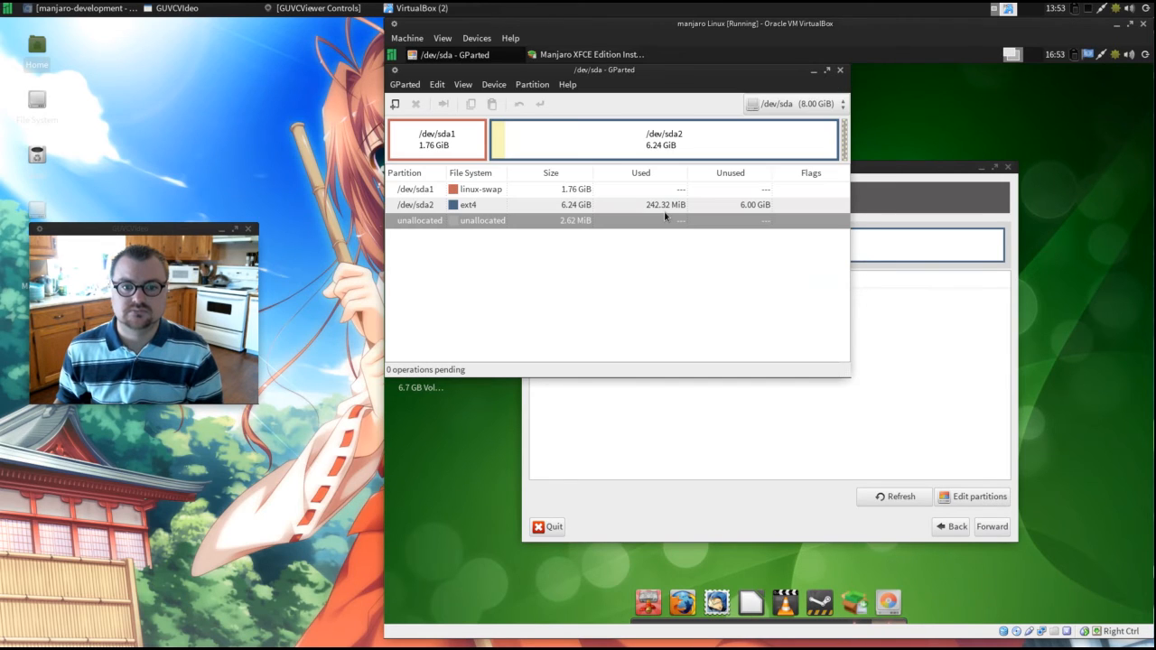
left_click(591, 136)
right_click(513, 207)
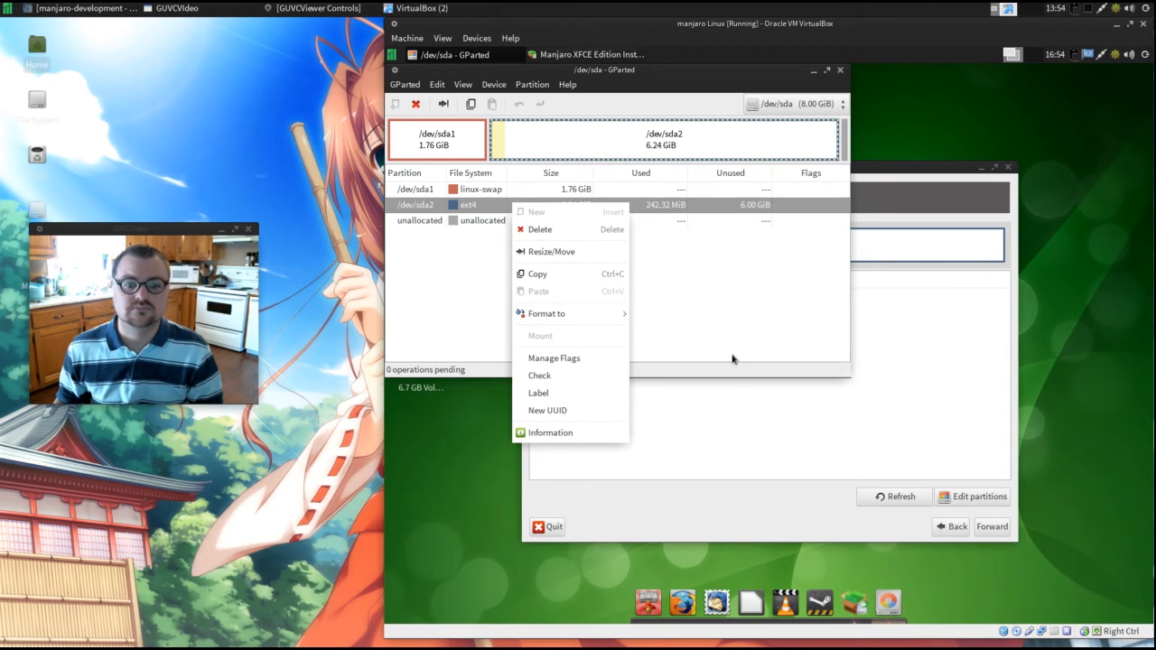
mouse_move(587, 315)
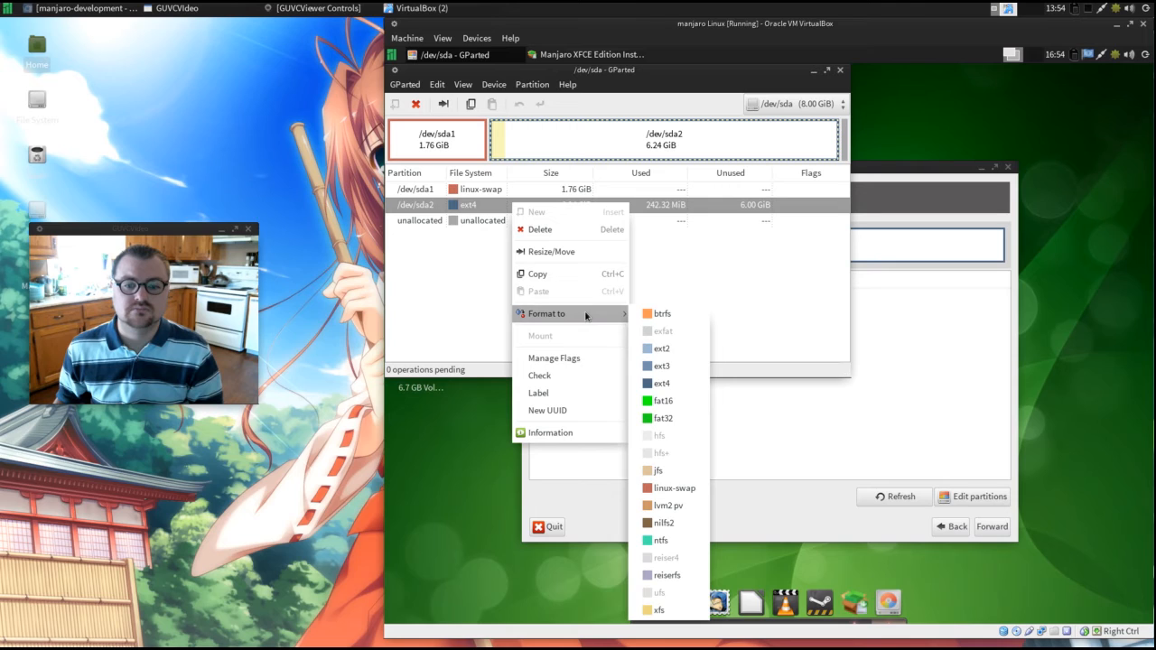
left_click(742, 308)
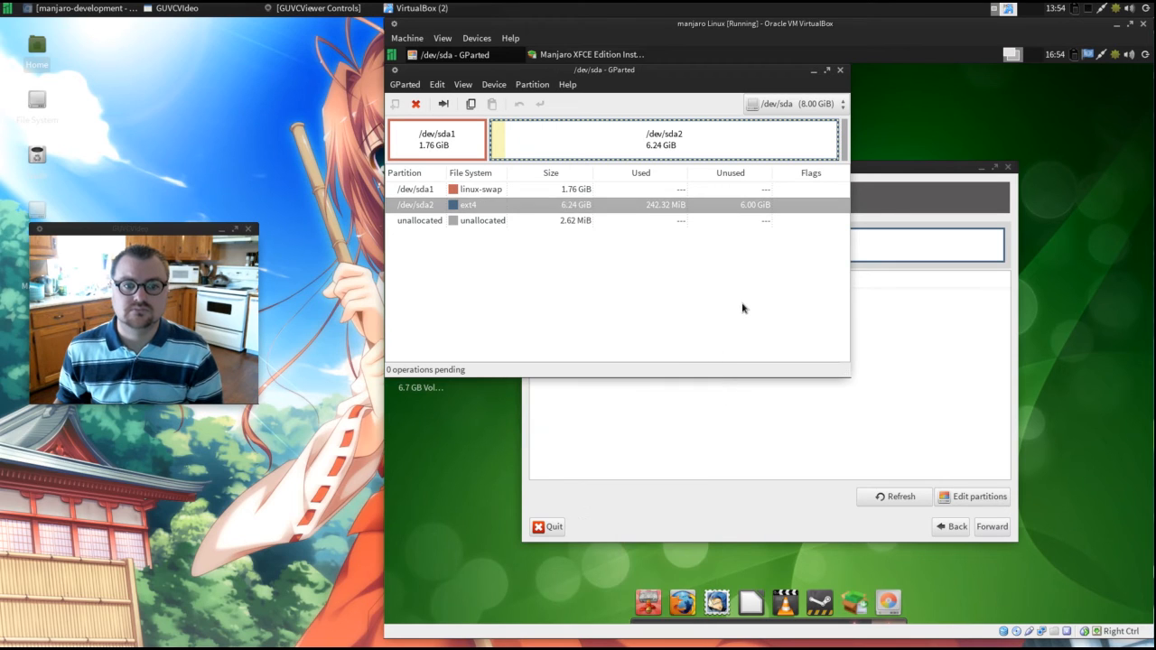
left_click(842, 70)
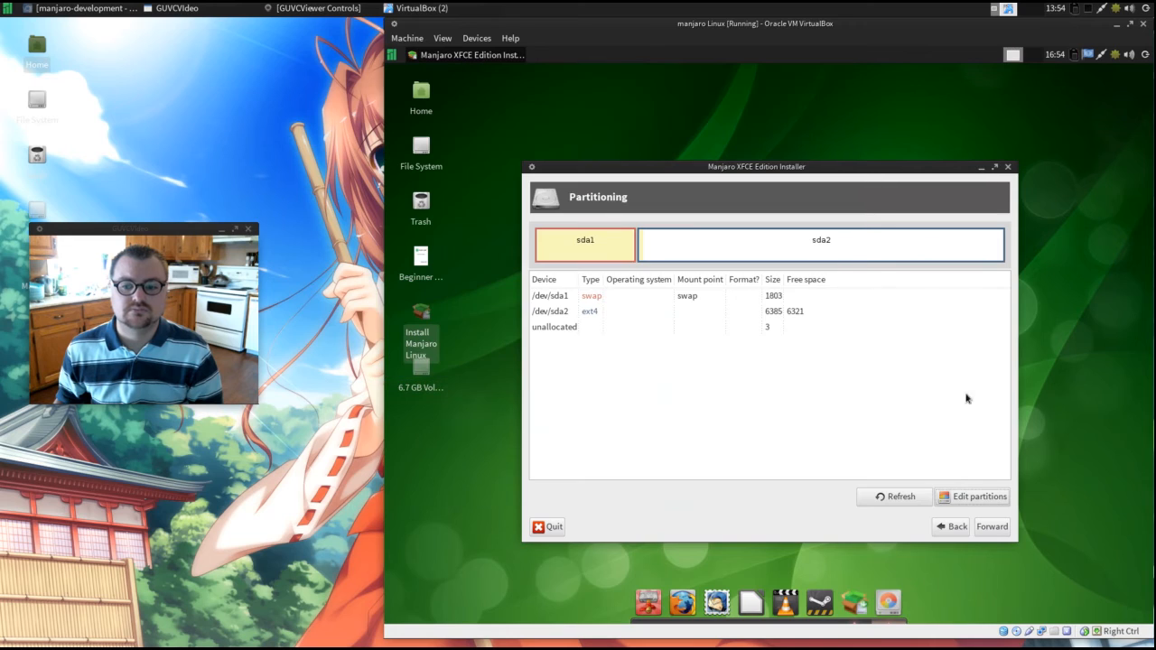
Try again to continue past the partitioning page, dismiss the error and assign the /dev/sda2 partition to the root mount point /.
left_click(993, 532)
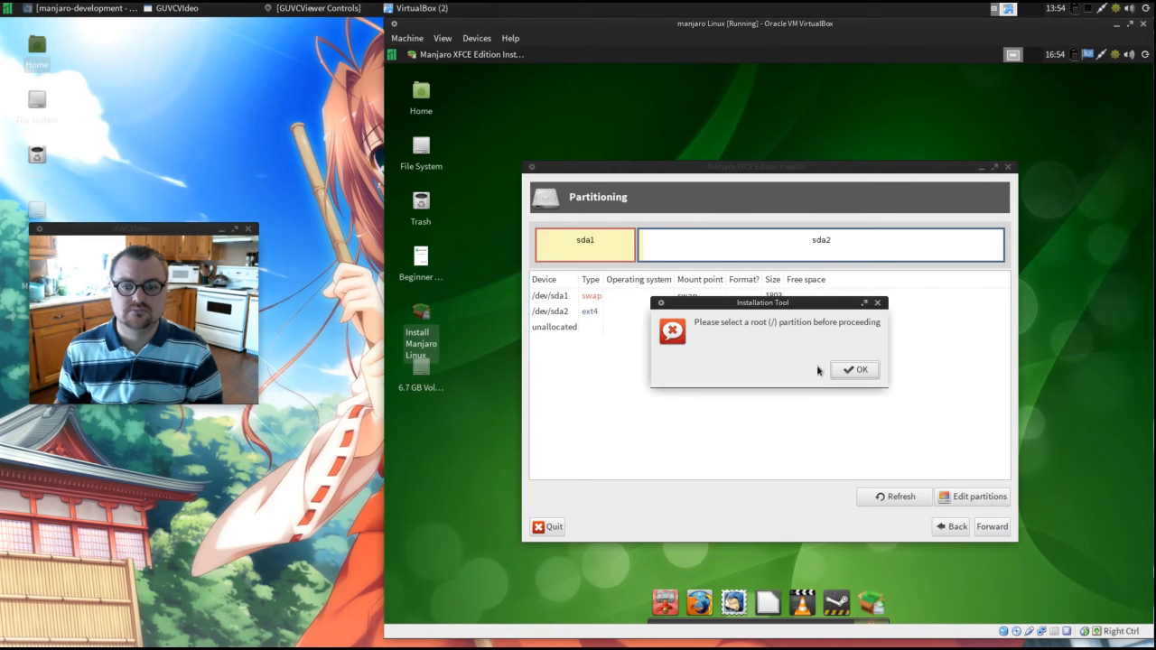
left_click(850, 370)
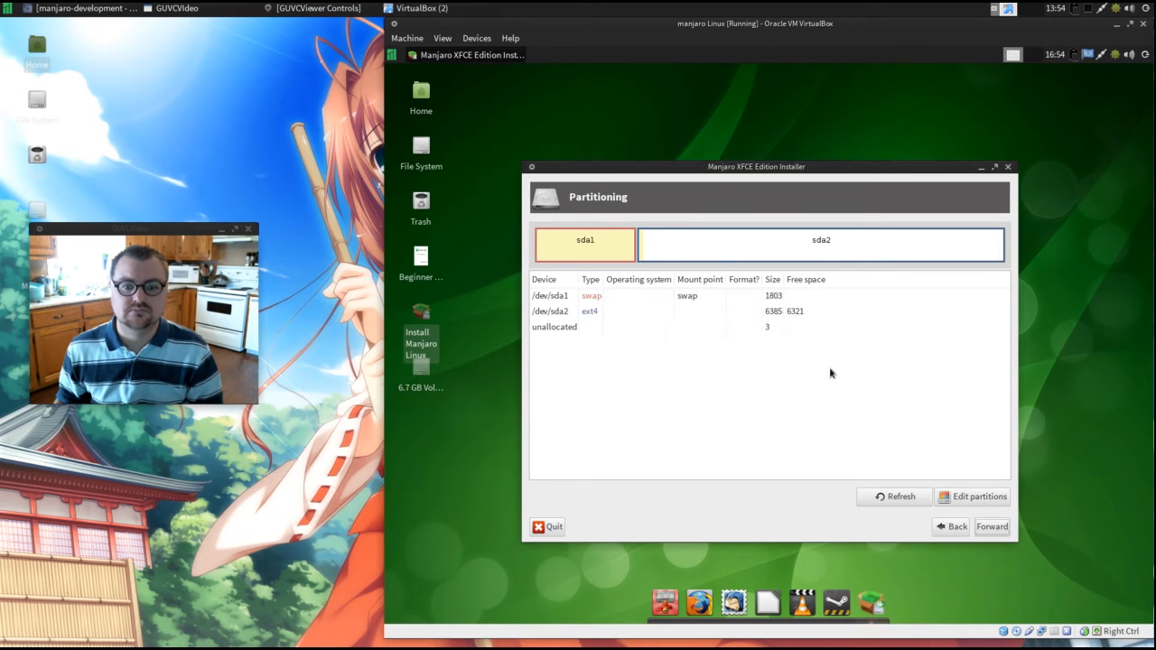
left_click(634, 311)
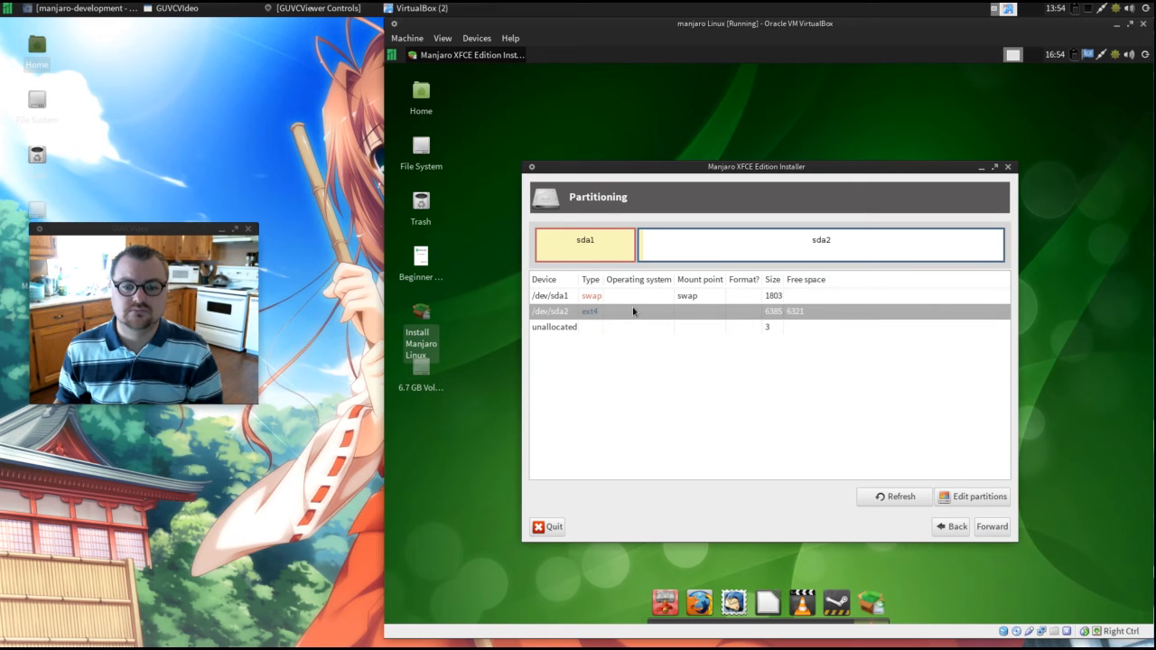
right_click(633, 311)
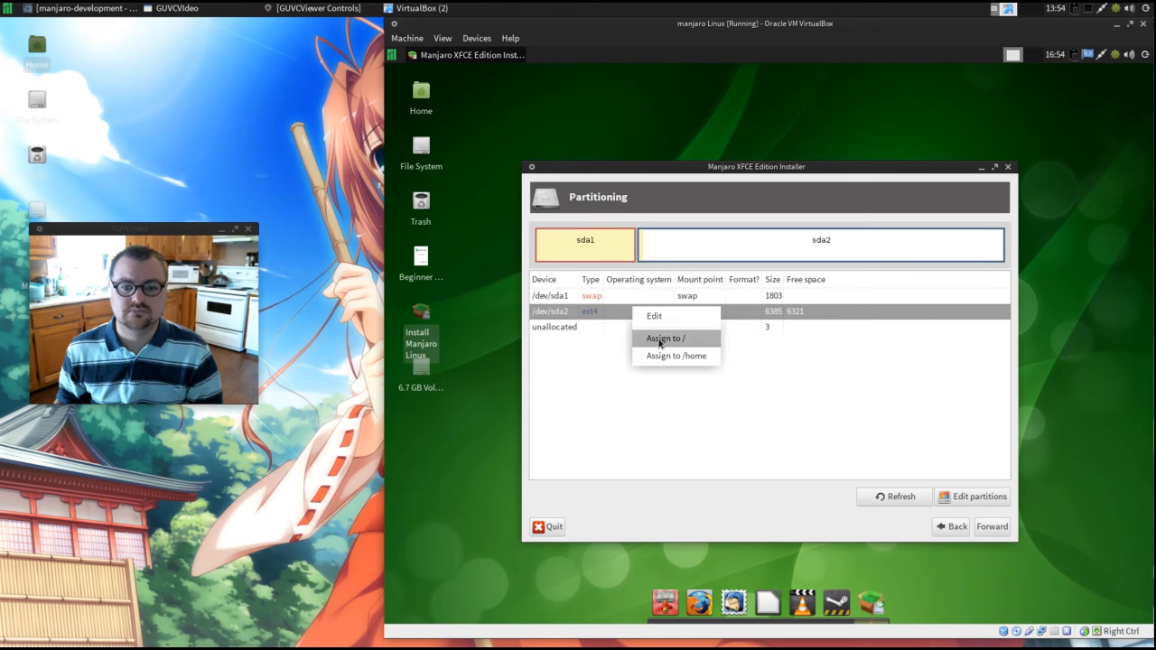
left_click(664, 340)
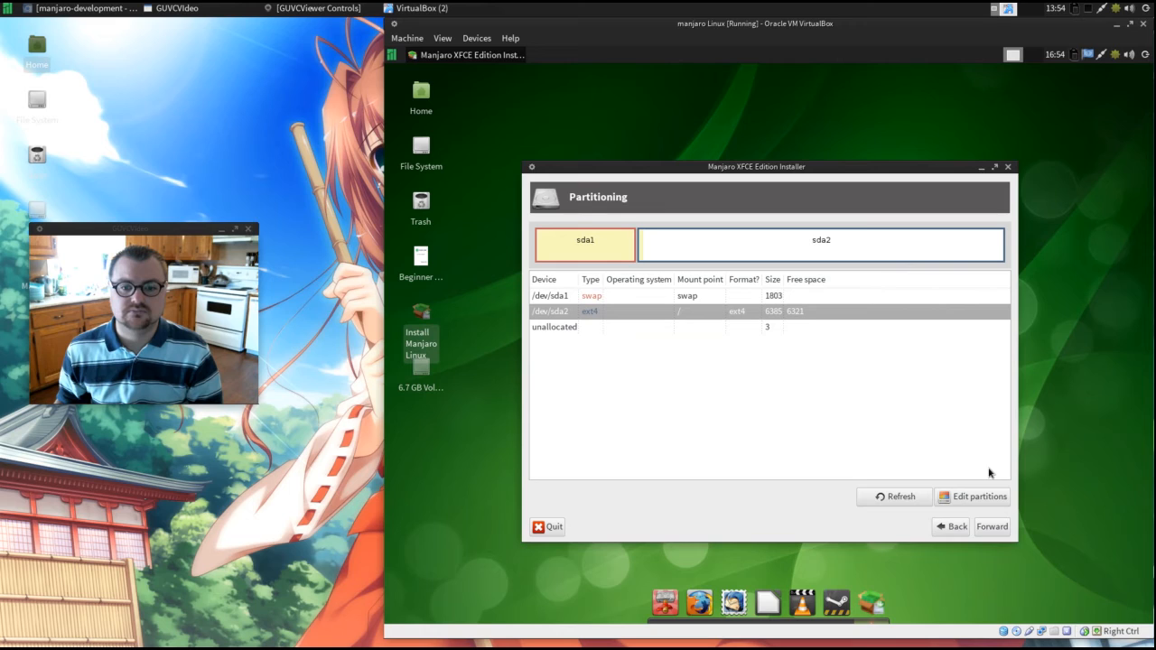
Continue with GRUB set to install on /dev/sda, accept the summary and start the installation.
left_click(991, 527)
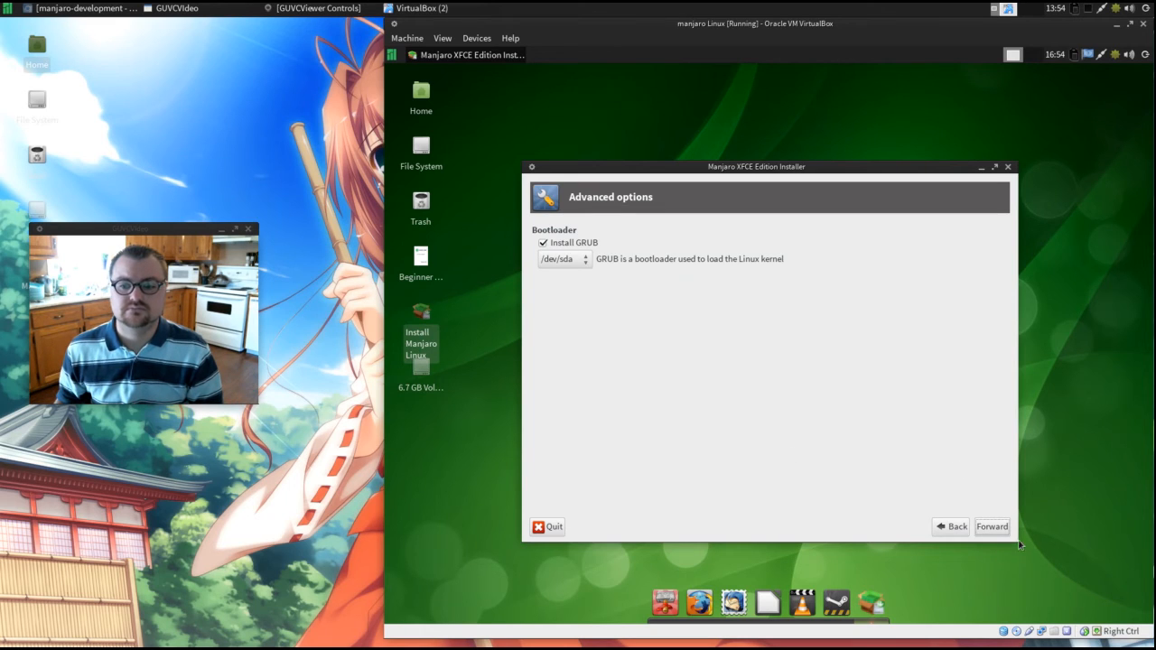
left_click(993, 527)
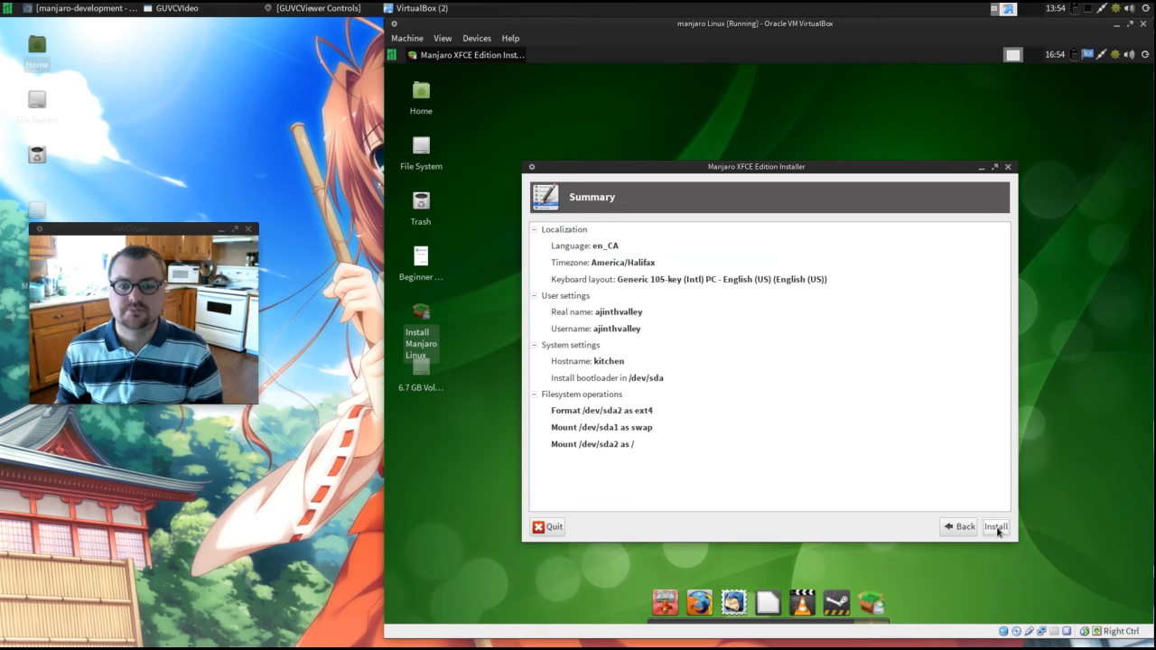
left_click(996, 527)
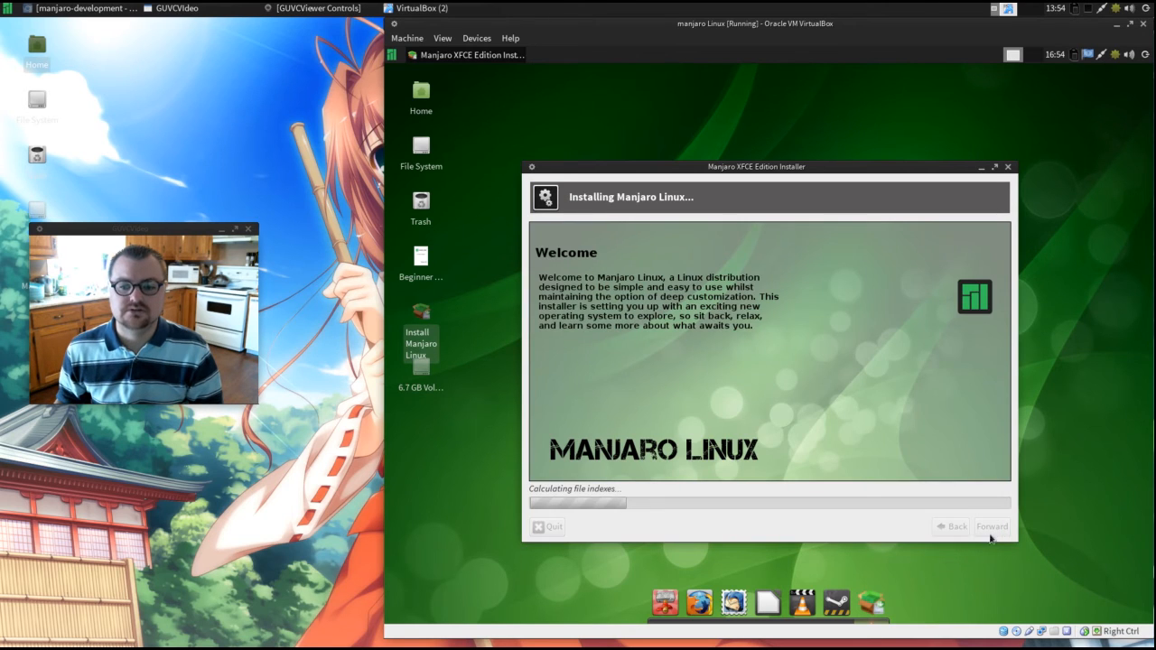